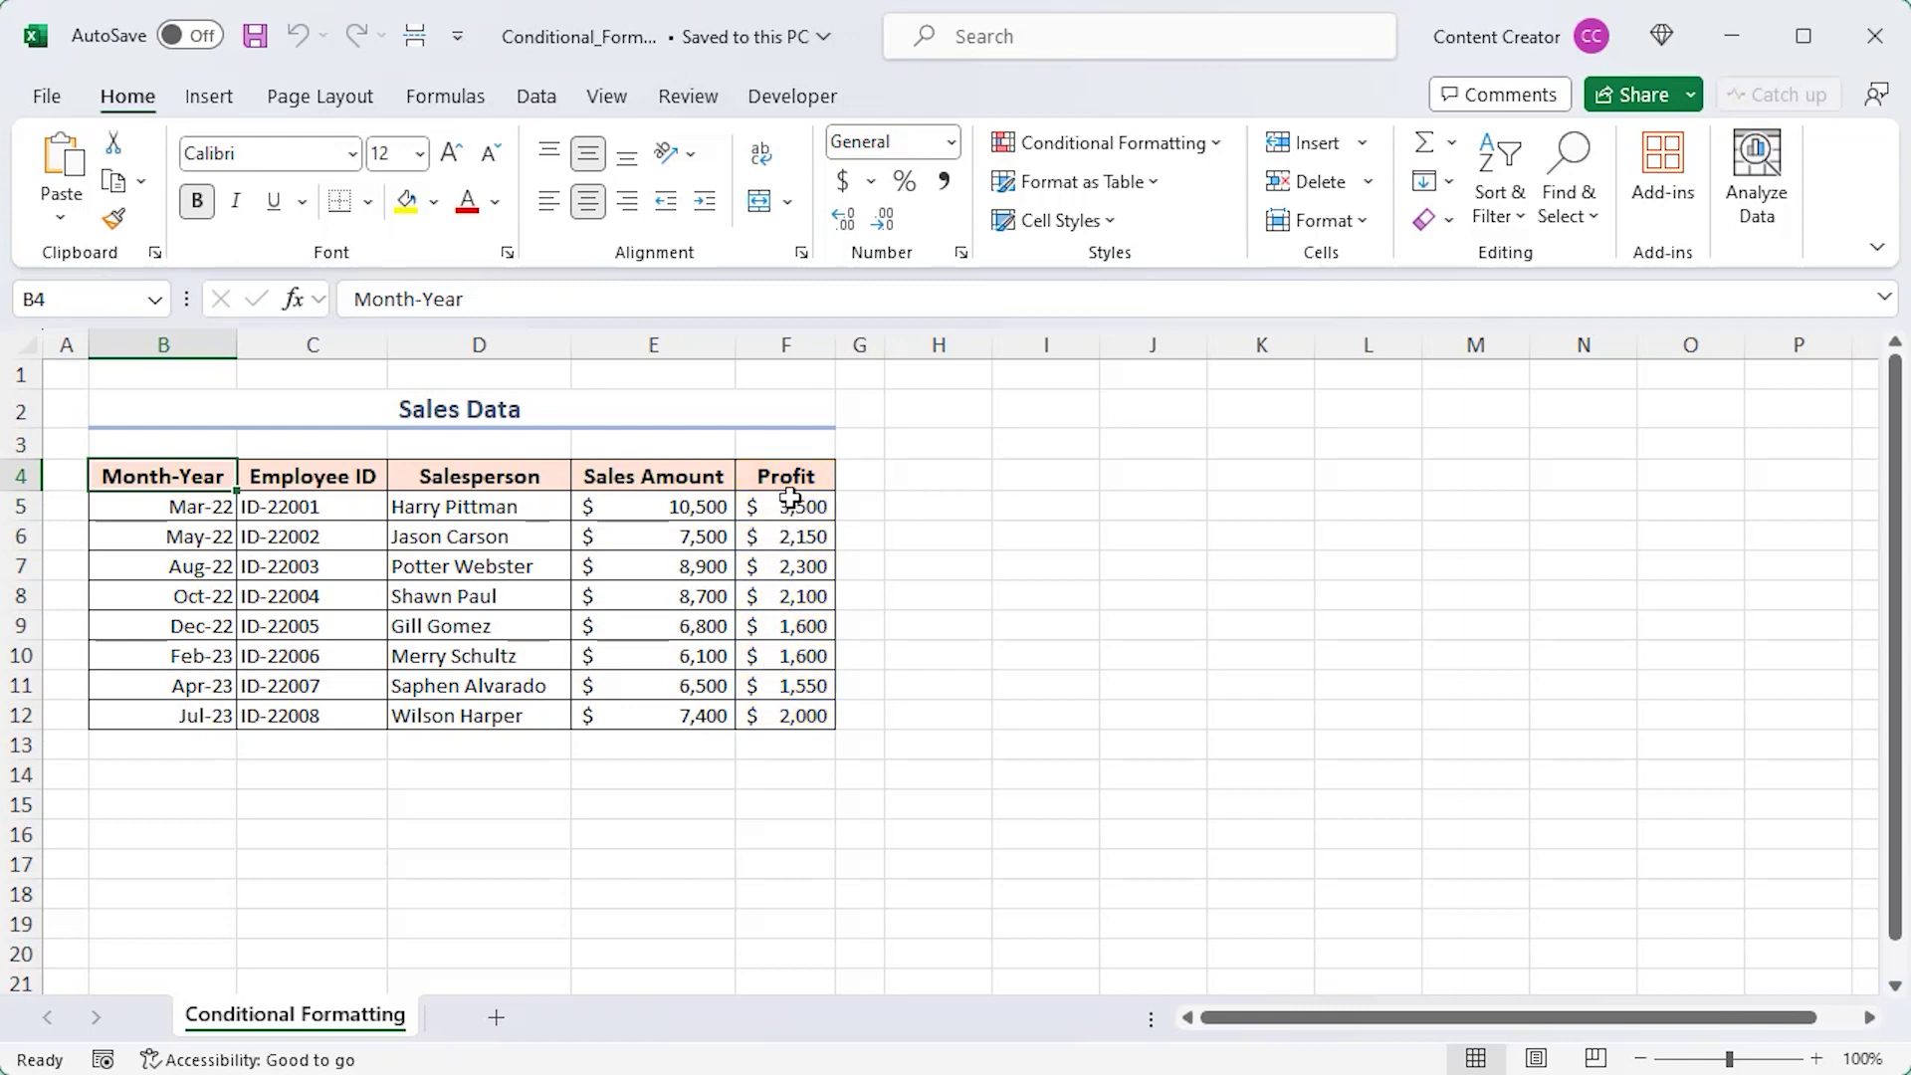
Step: Highlight Profit cells F5:F12 above 2500 with light red fill and dark red text
left_click_drag(790, 498, 818, 712)
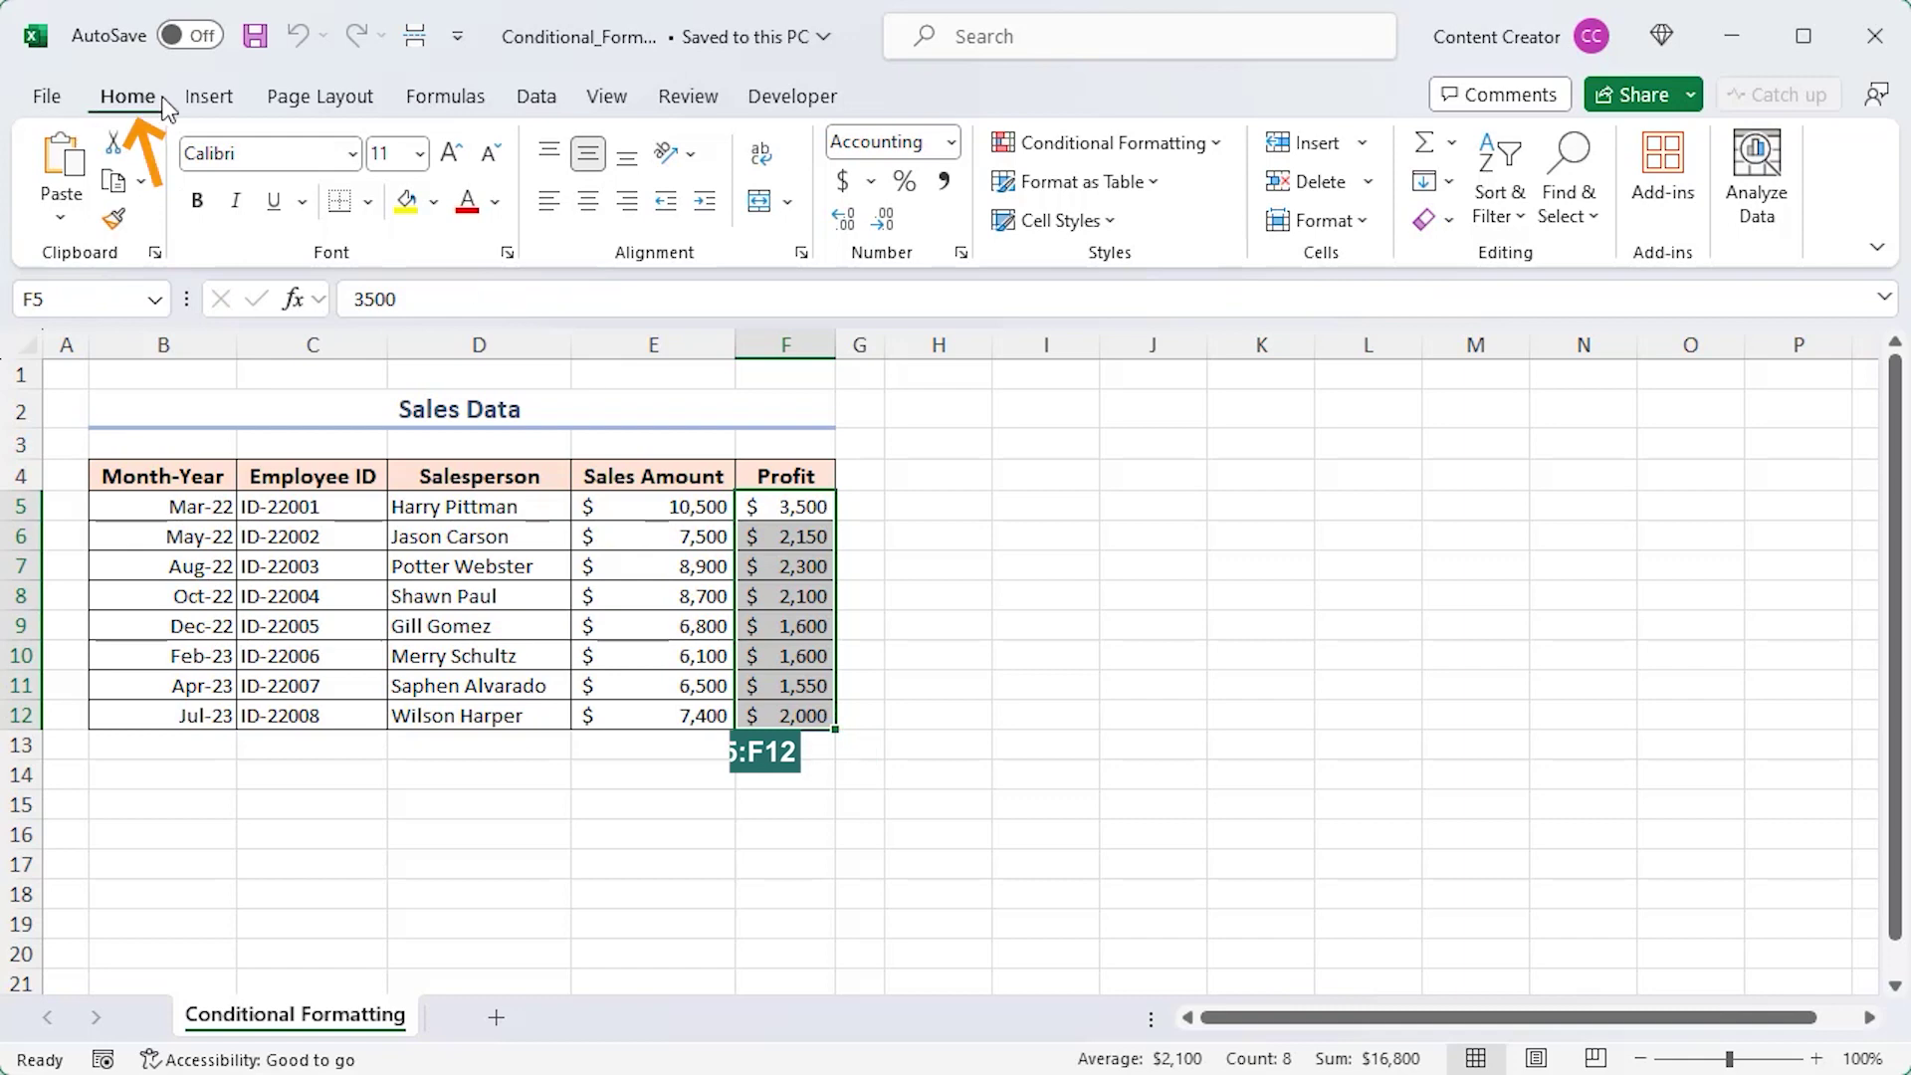
left_click(1221, 139)
mouse_move(1195, 204)
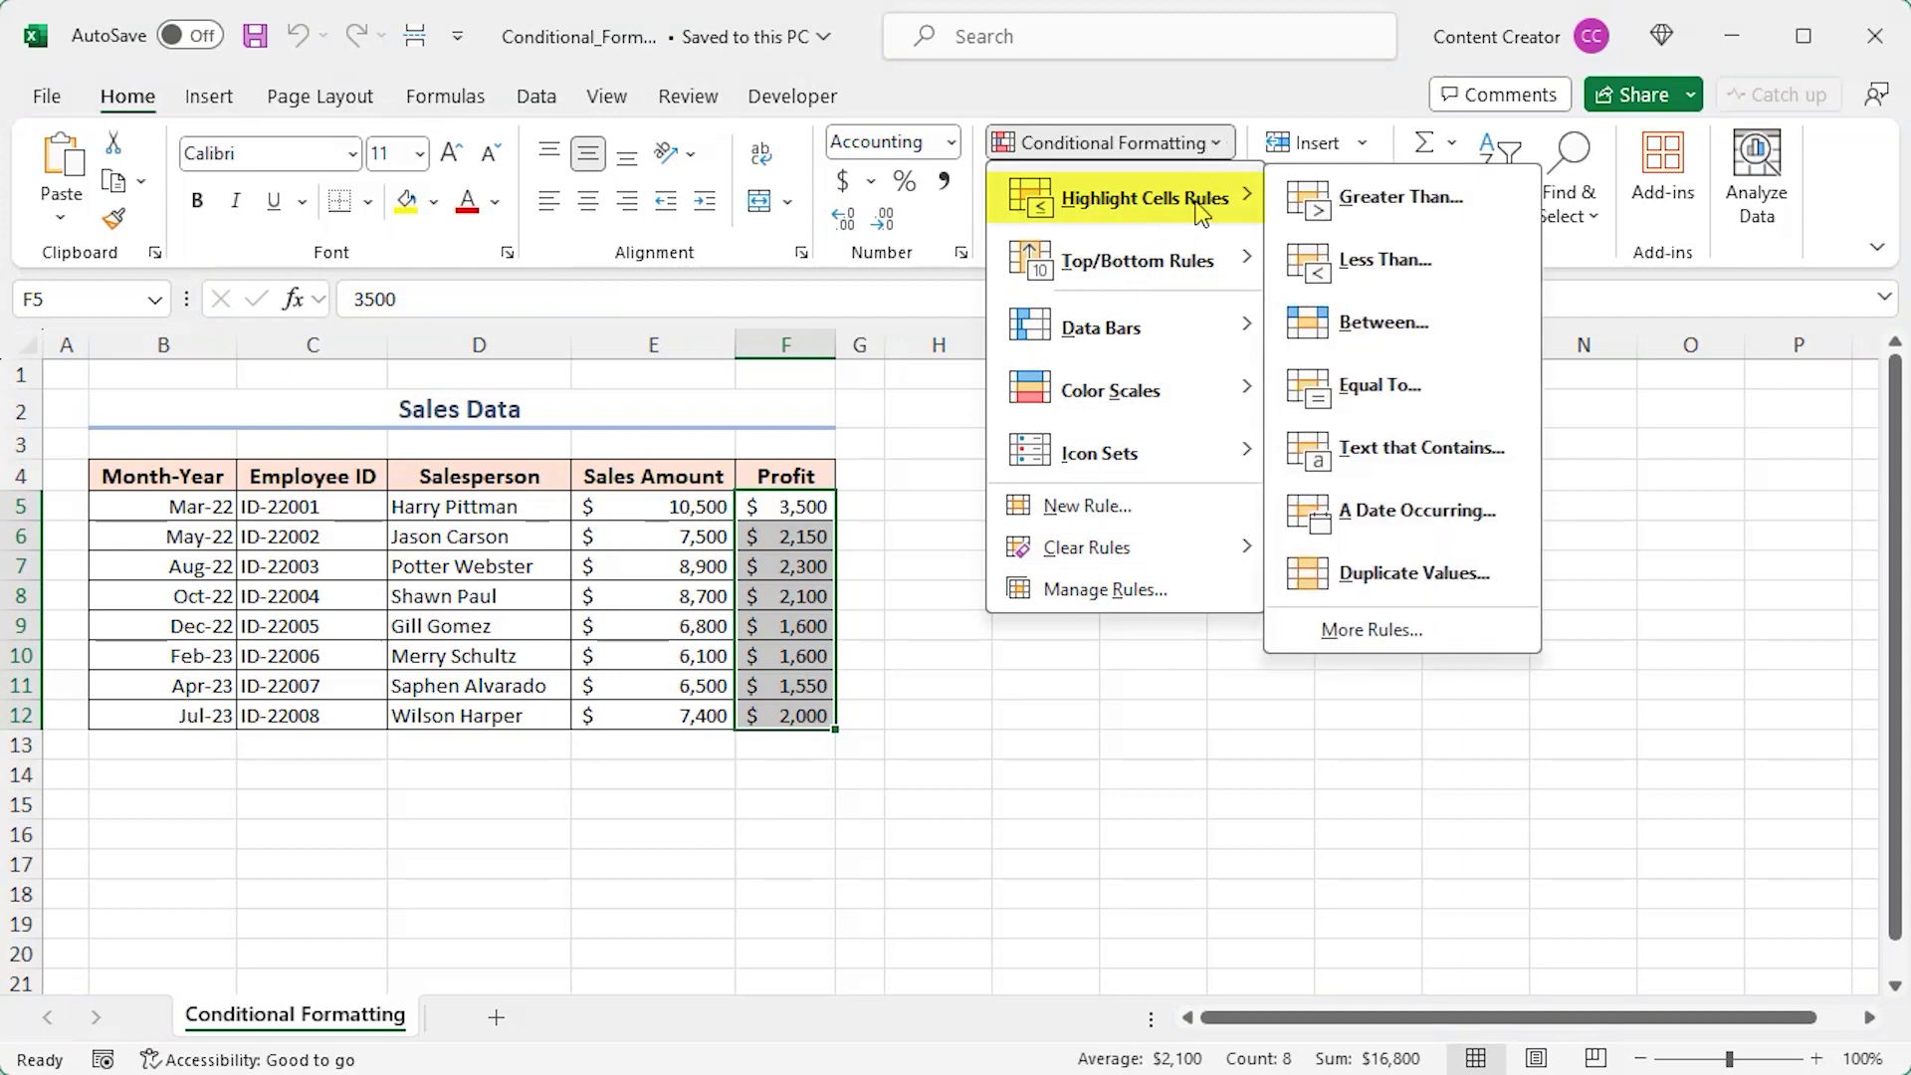
left_click(1399, 197)
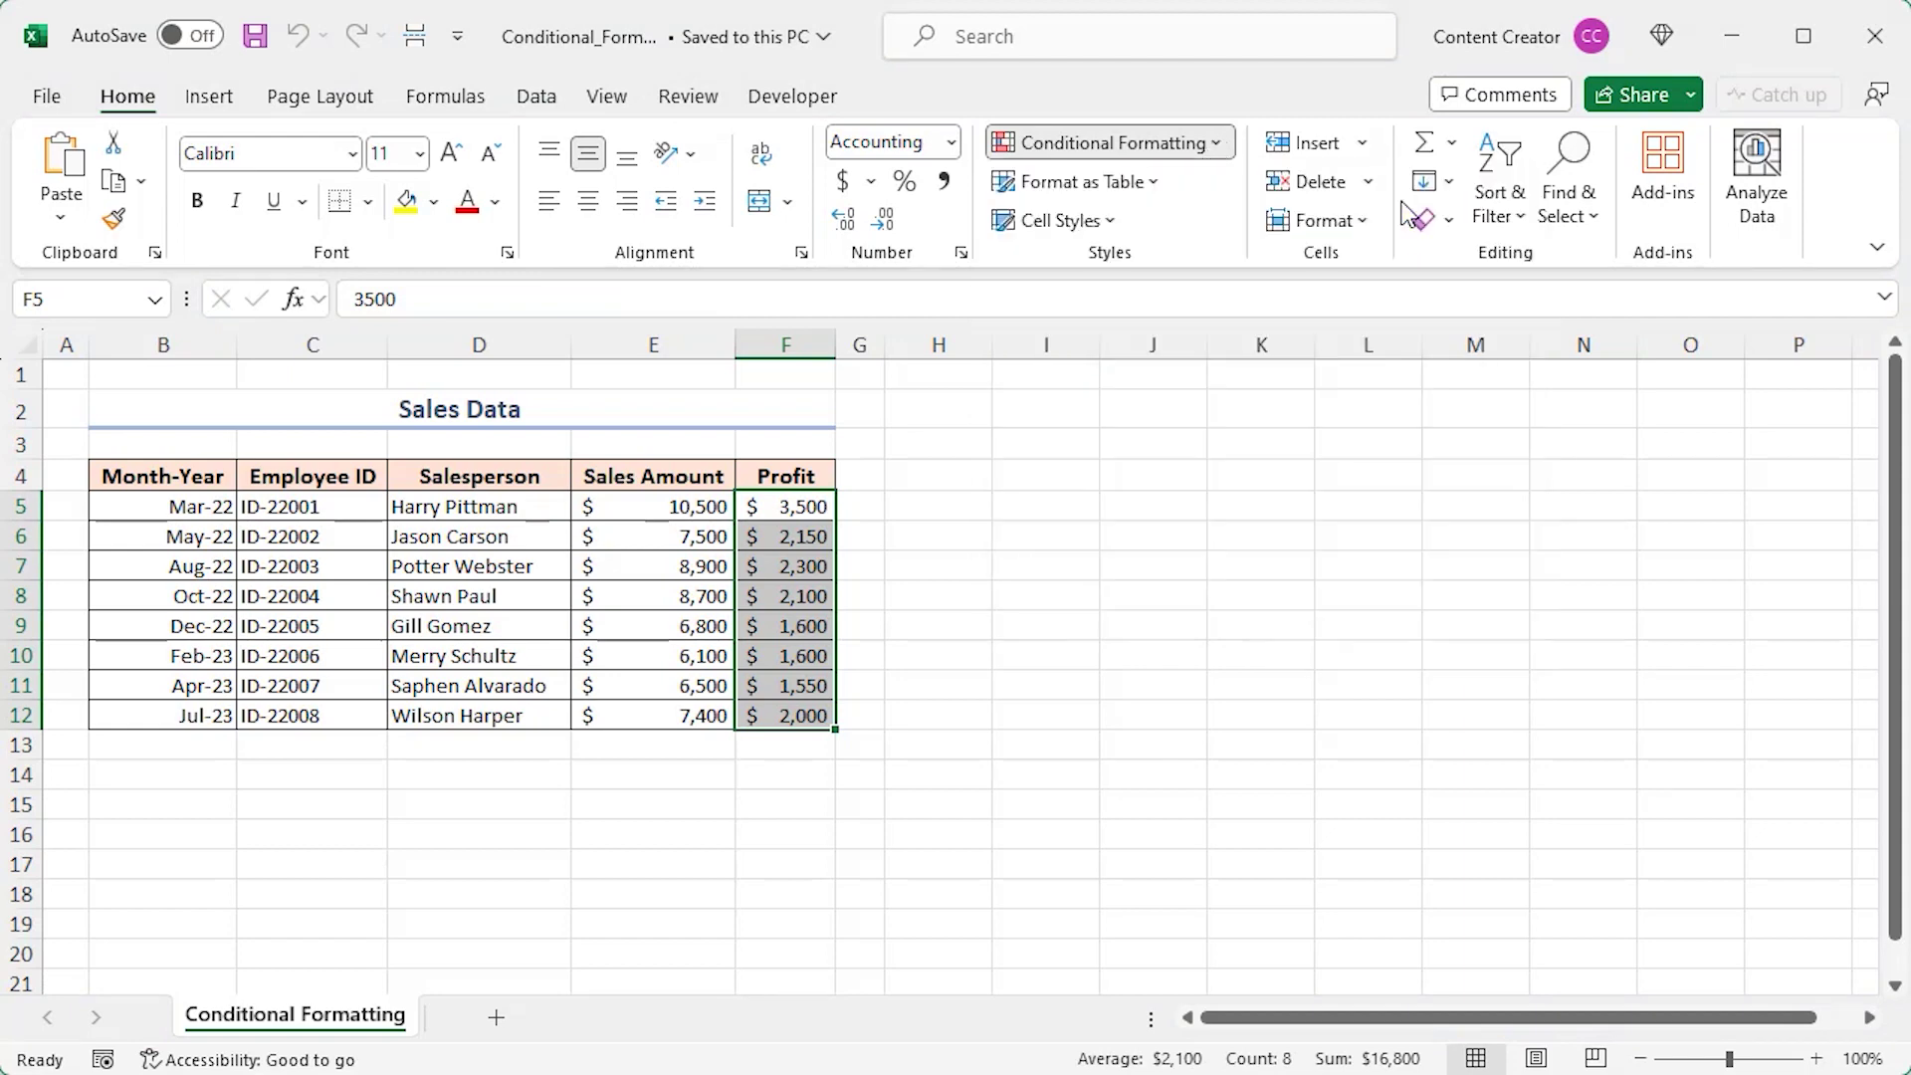
left_click_drag(864, 830, 1237, 504)
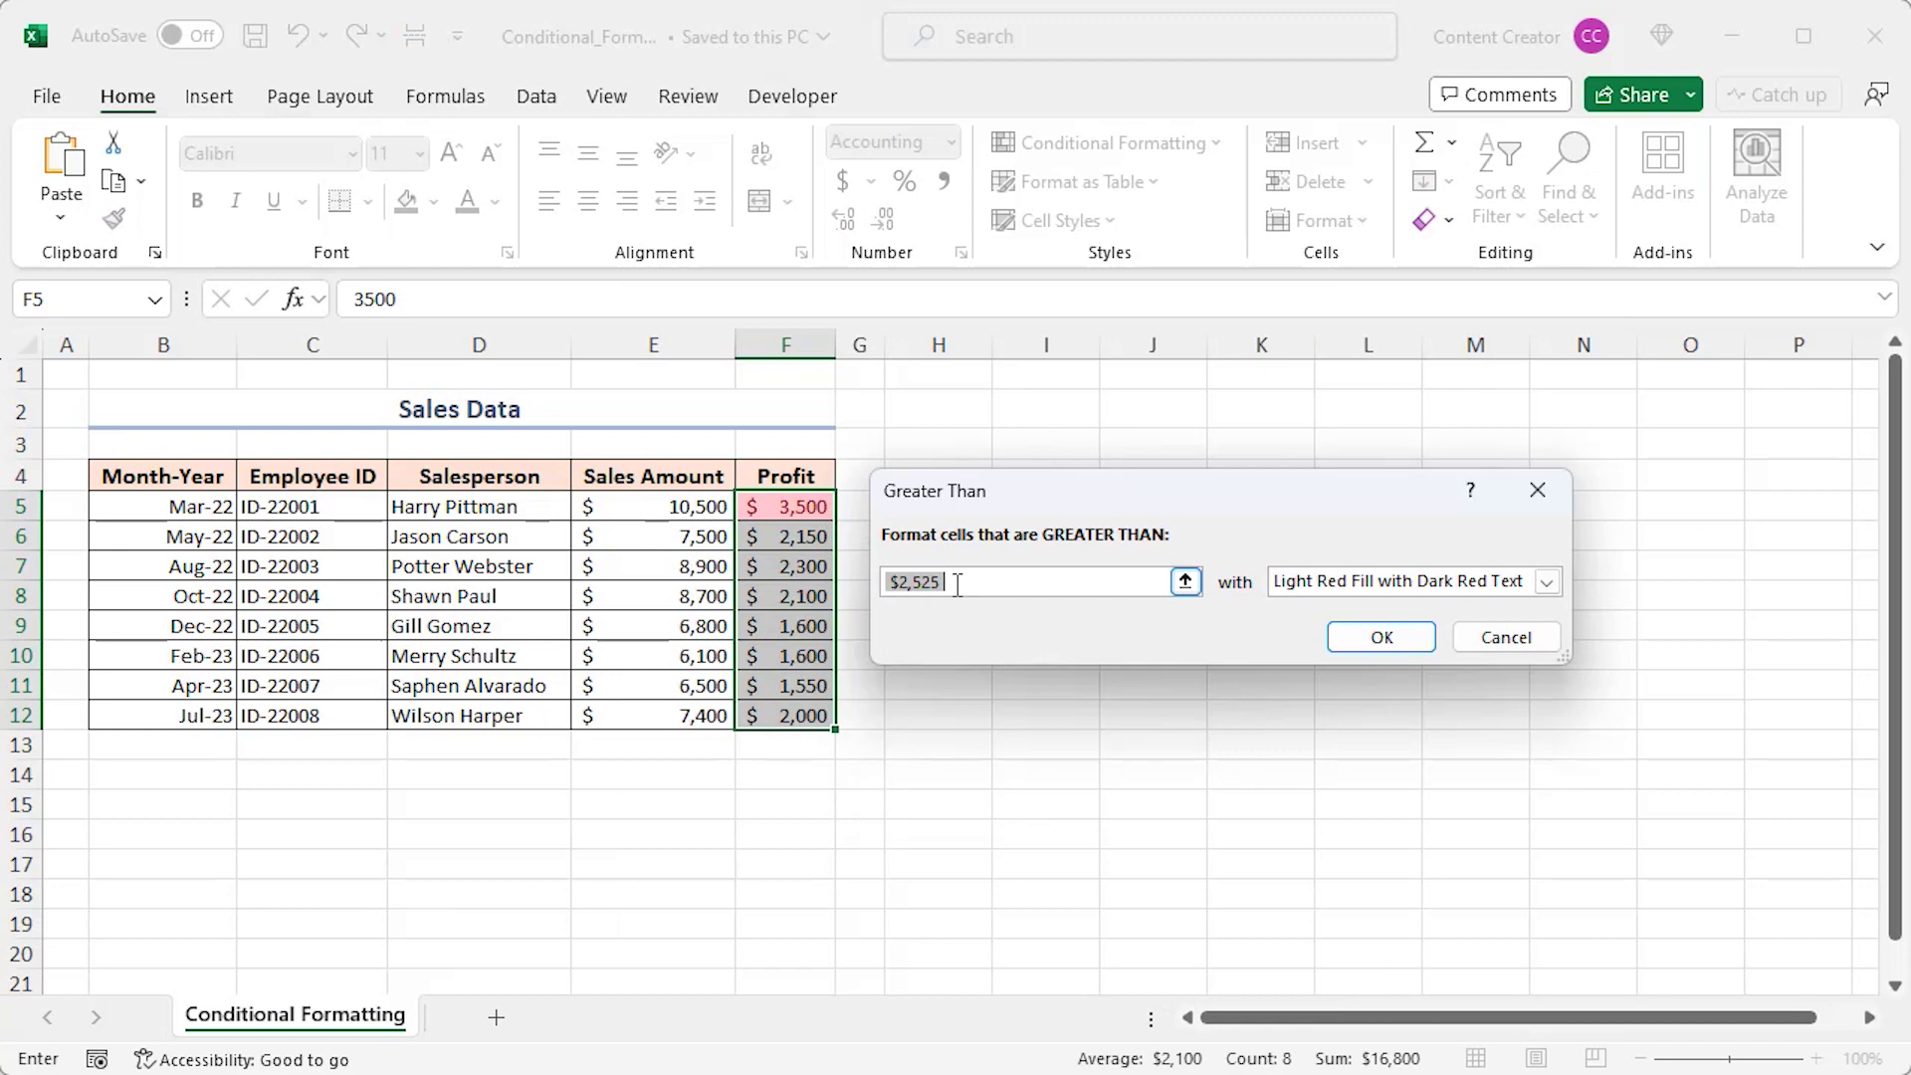
type("2500")
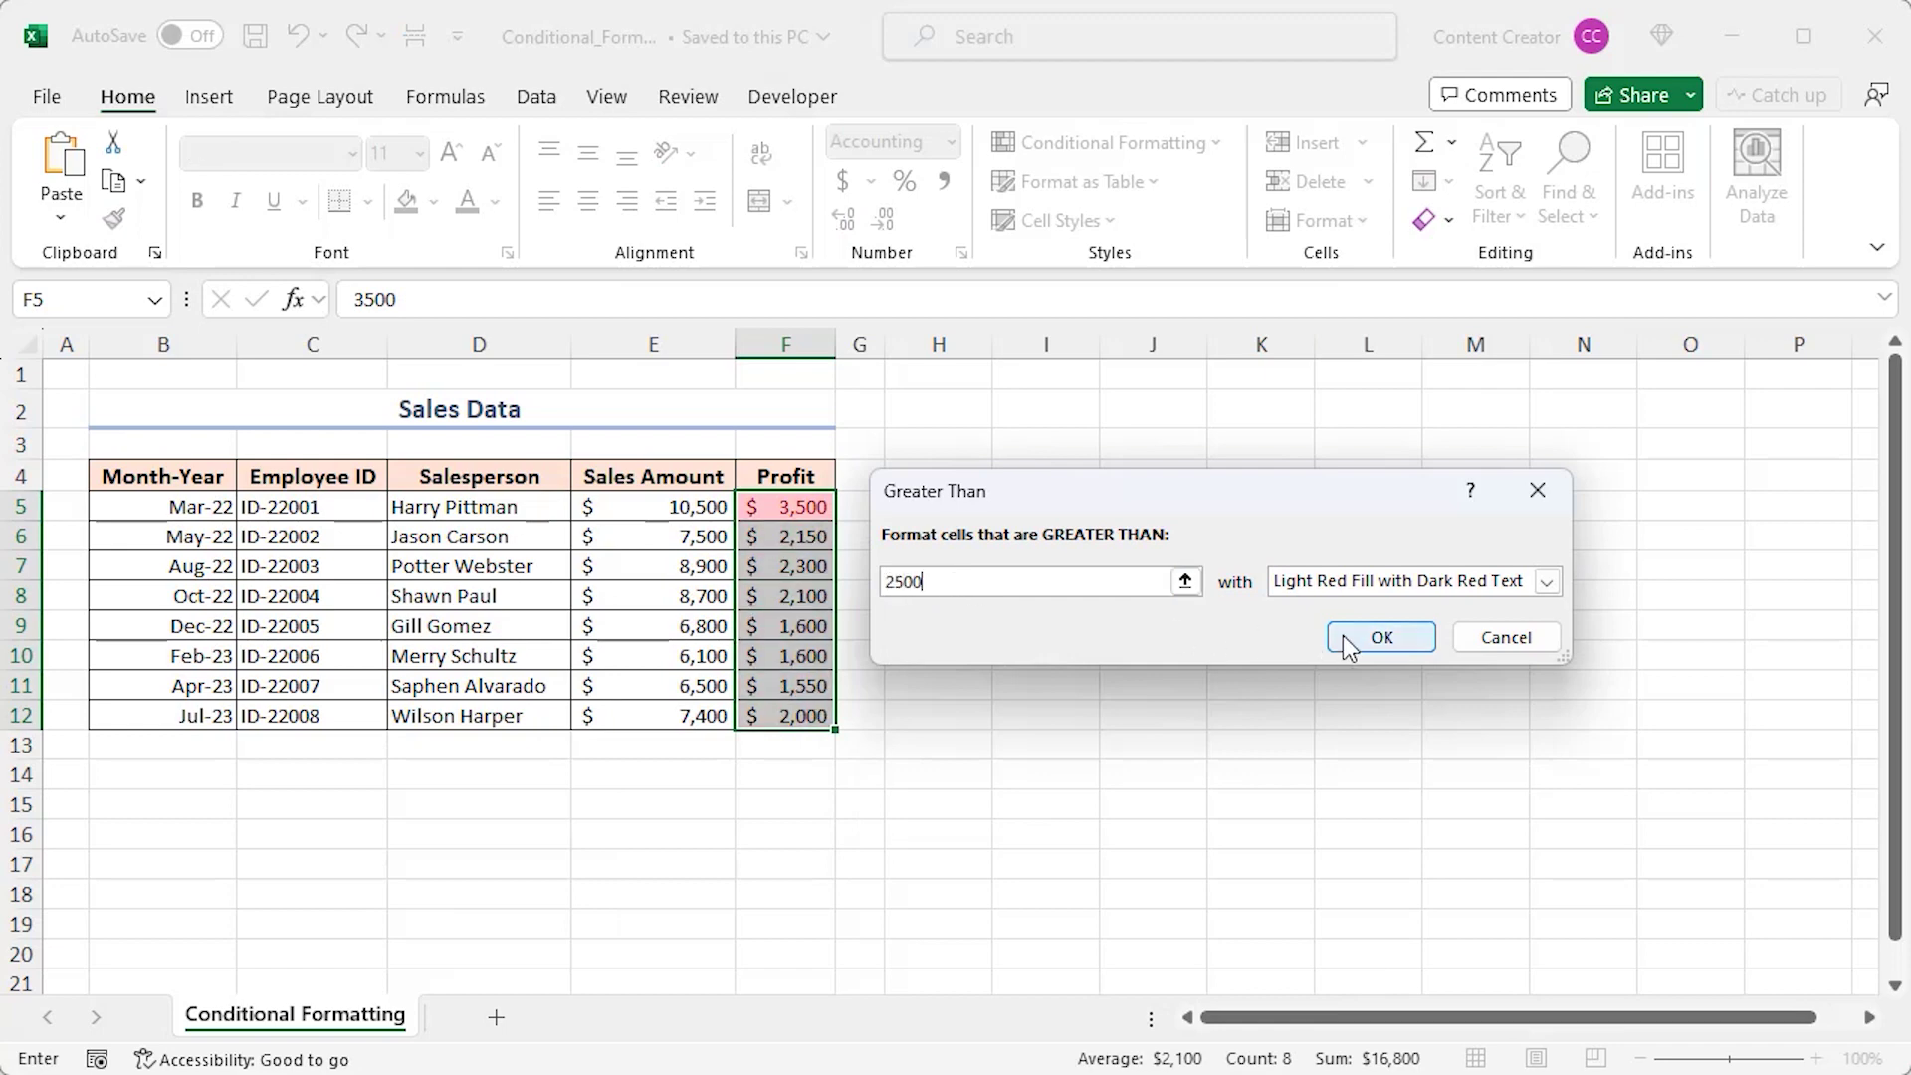
left_click(1341, 636)
left_click(991, 627)
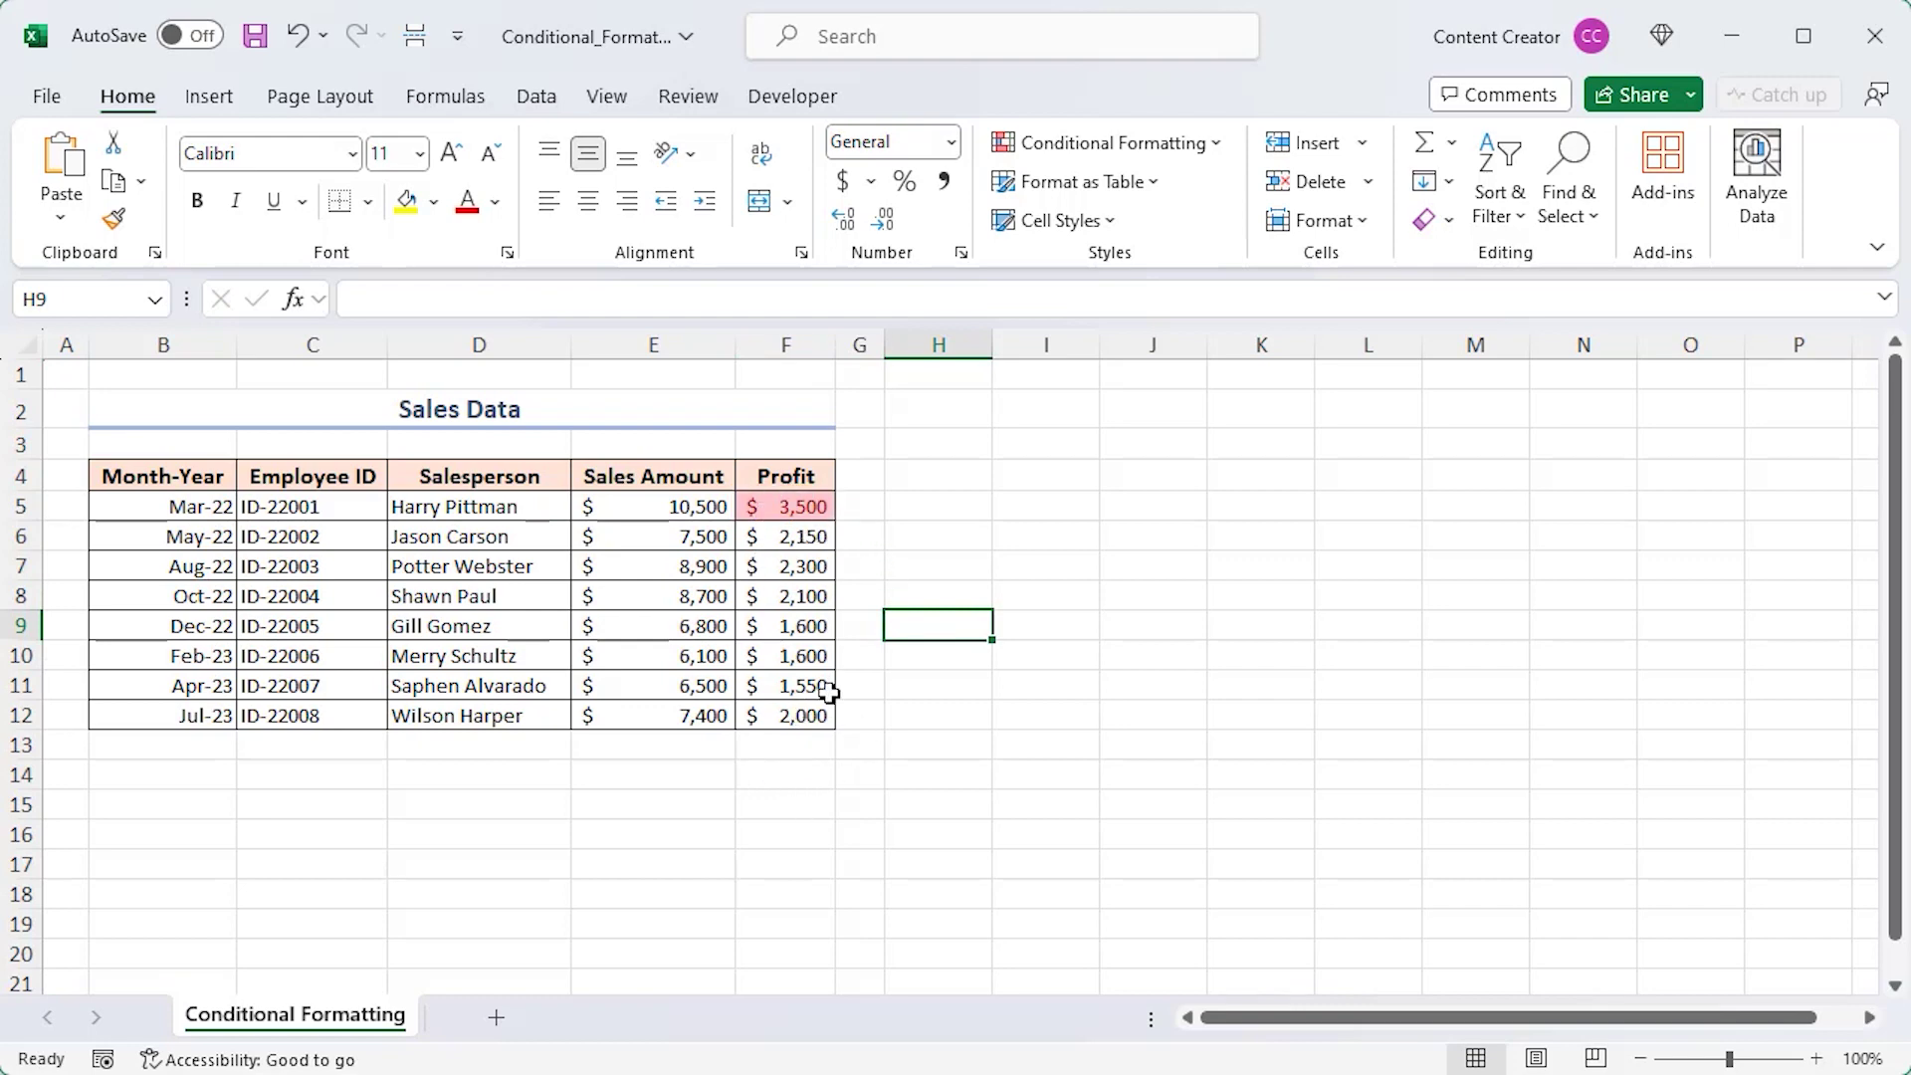
Step: Undo the greater-than 2500 highlight rule on the Profit column
left_click(1199, 143)
mouse_move(1224, 198)
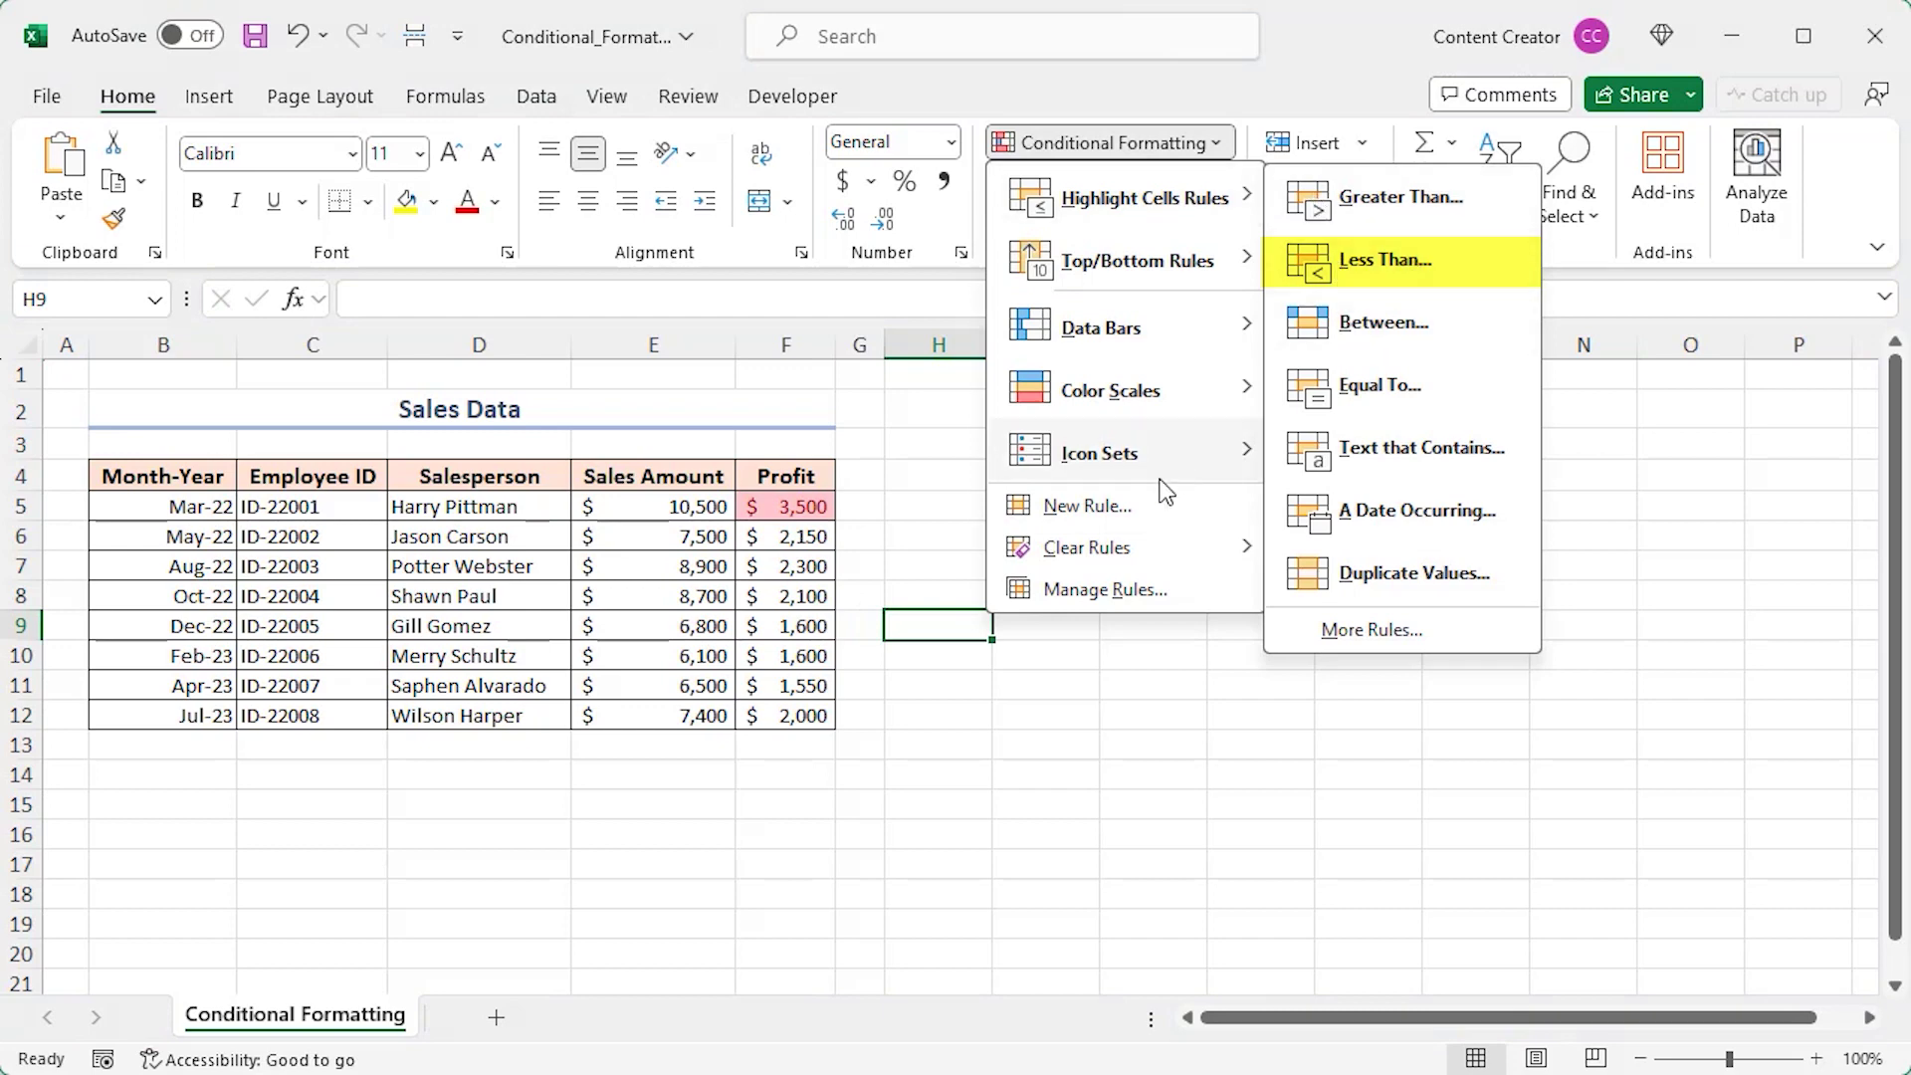
key("ctrl+z")
key("ctrl+z")
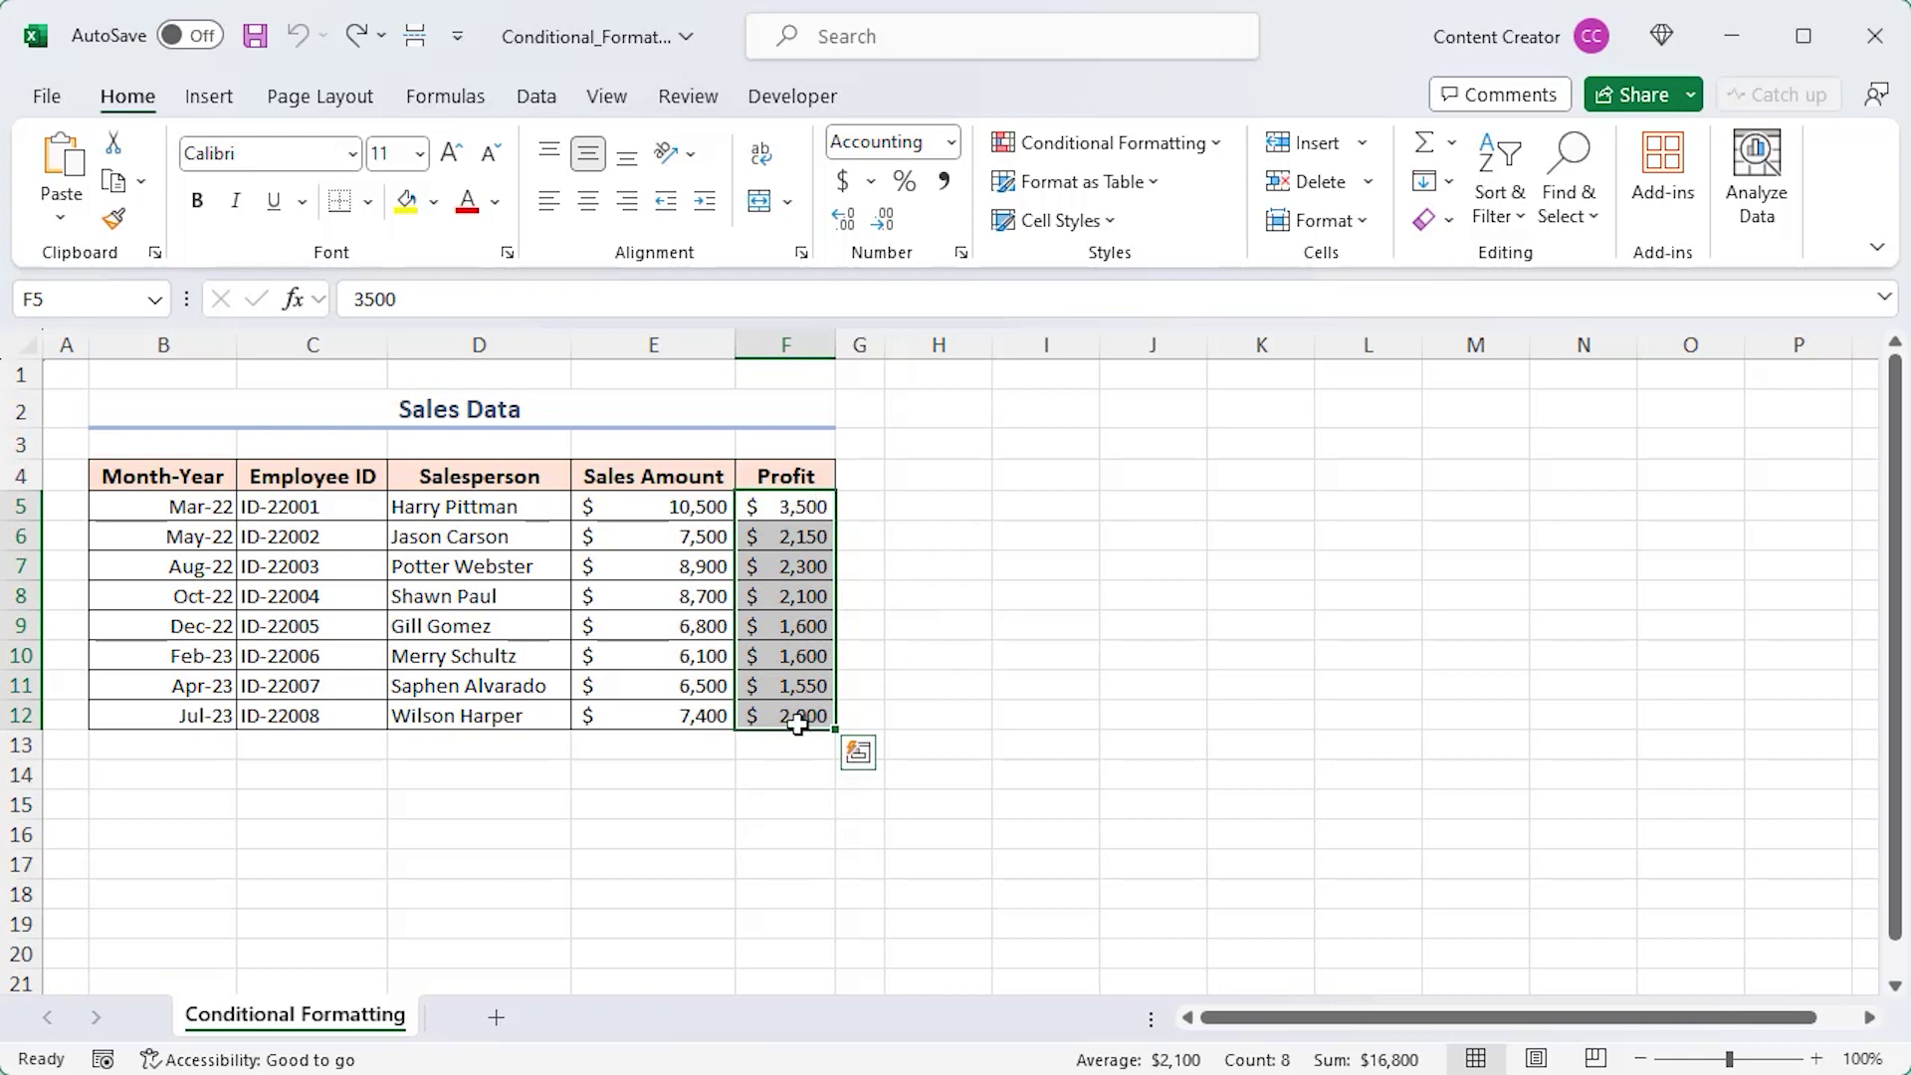
Step: Try a Between rule with 18002200 entered and a custom fill format, then cancel both dialogs
left_click(1207, 144)
left_click(1449, 325)
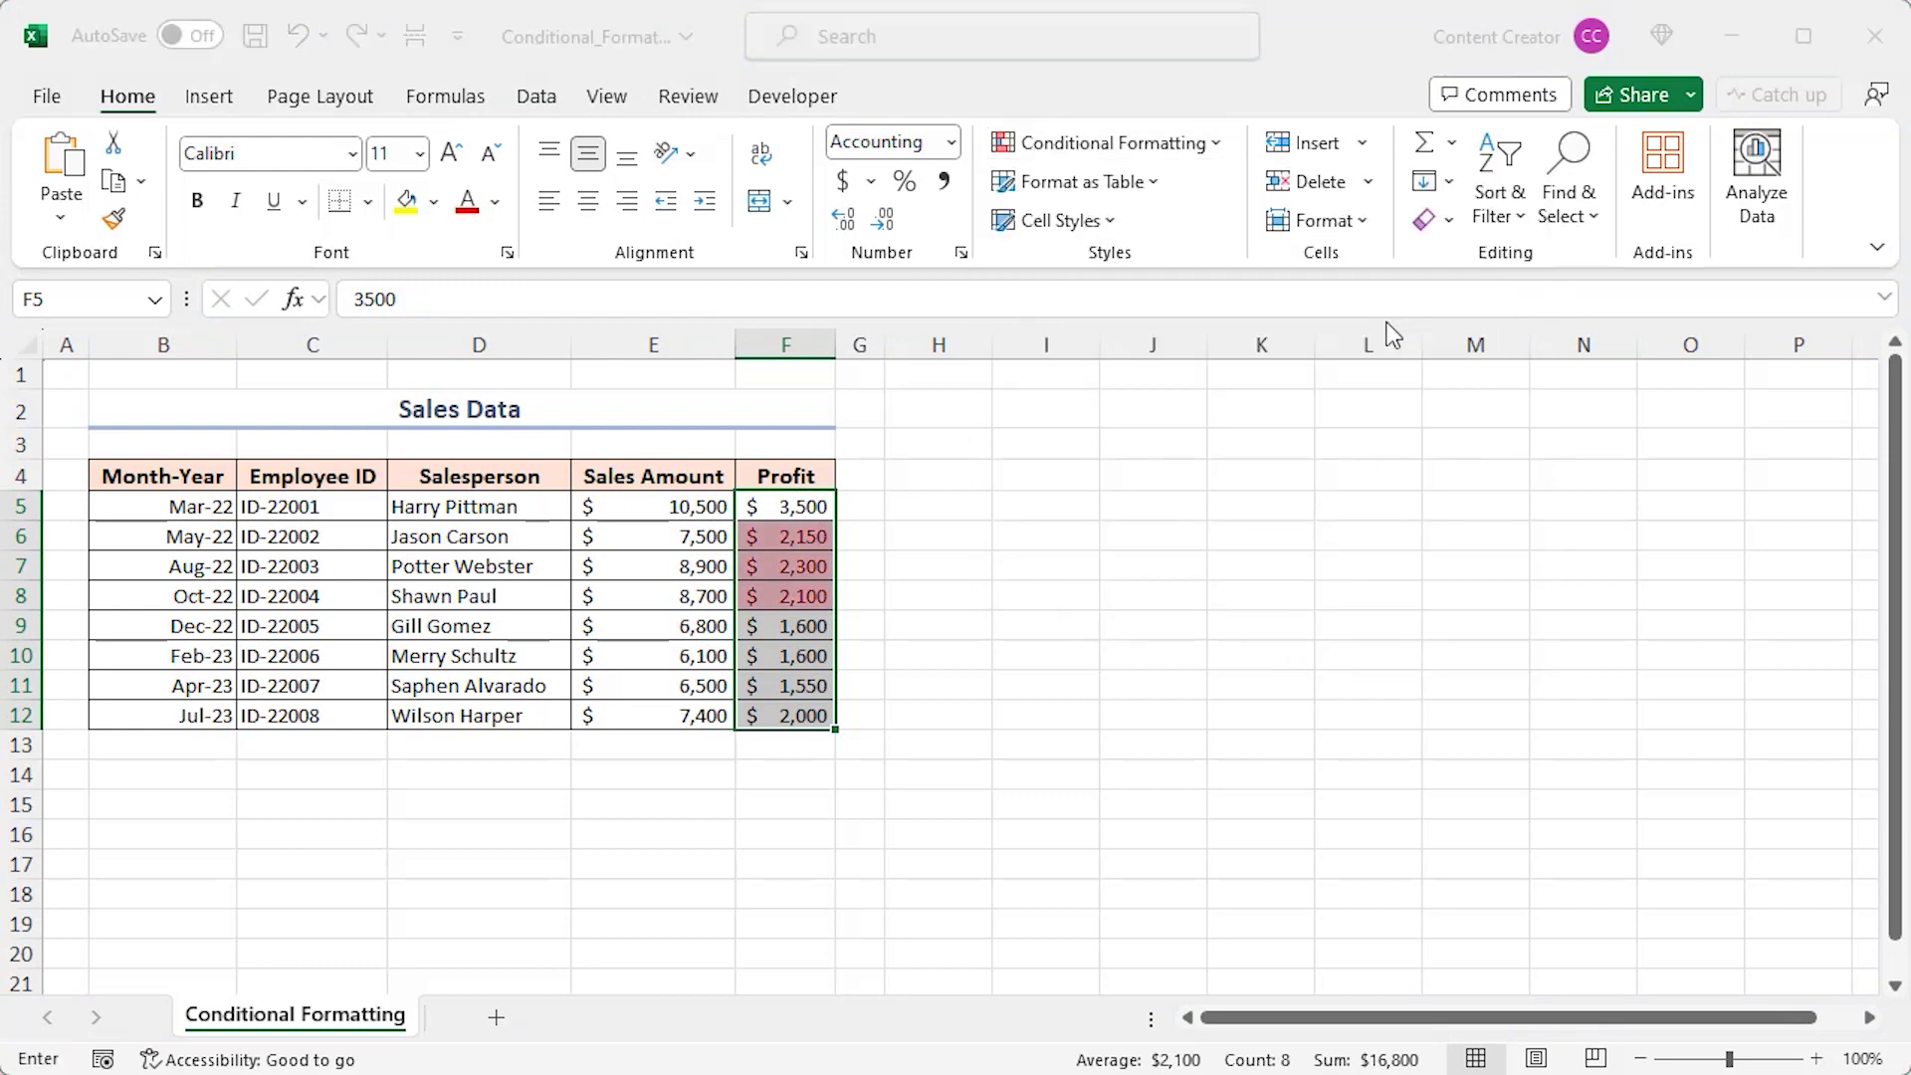
key("Tab")
key("Tab")
key("Tab")
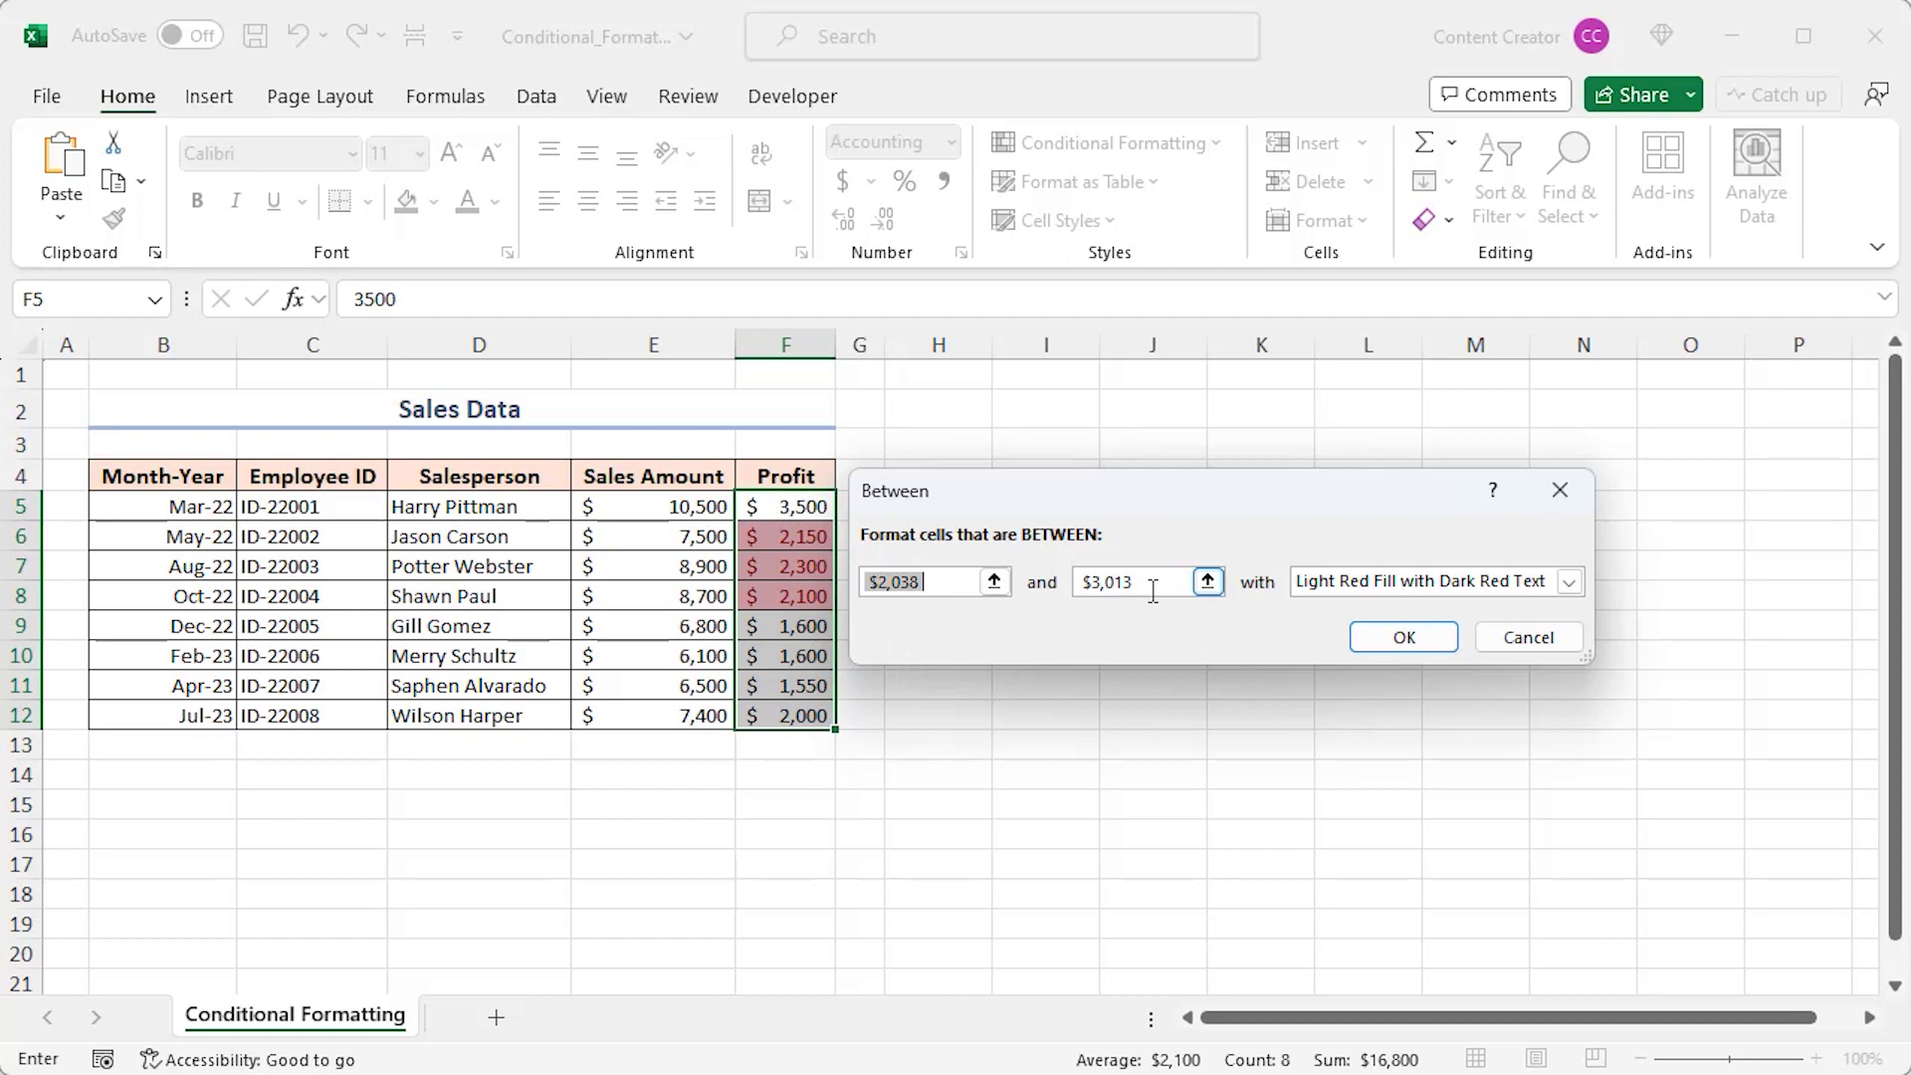
type("1800")
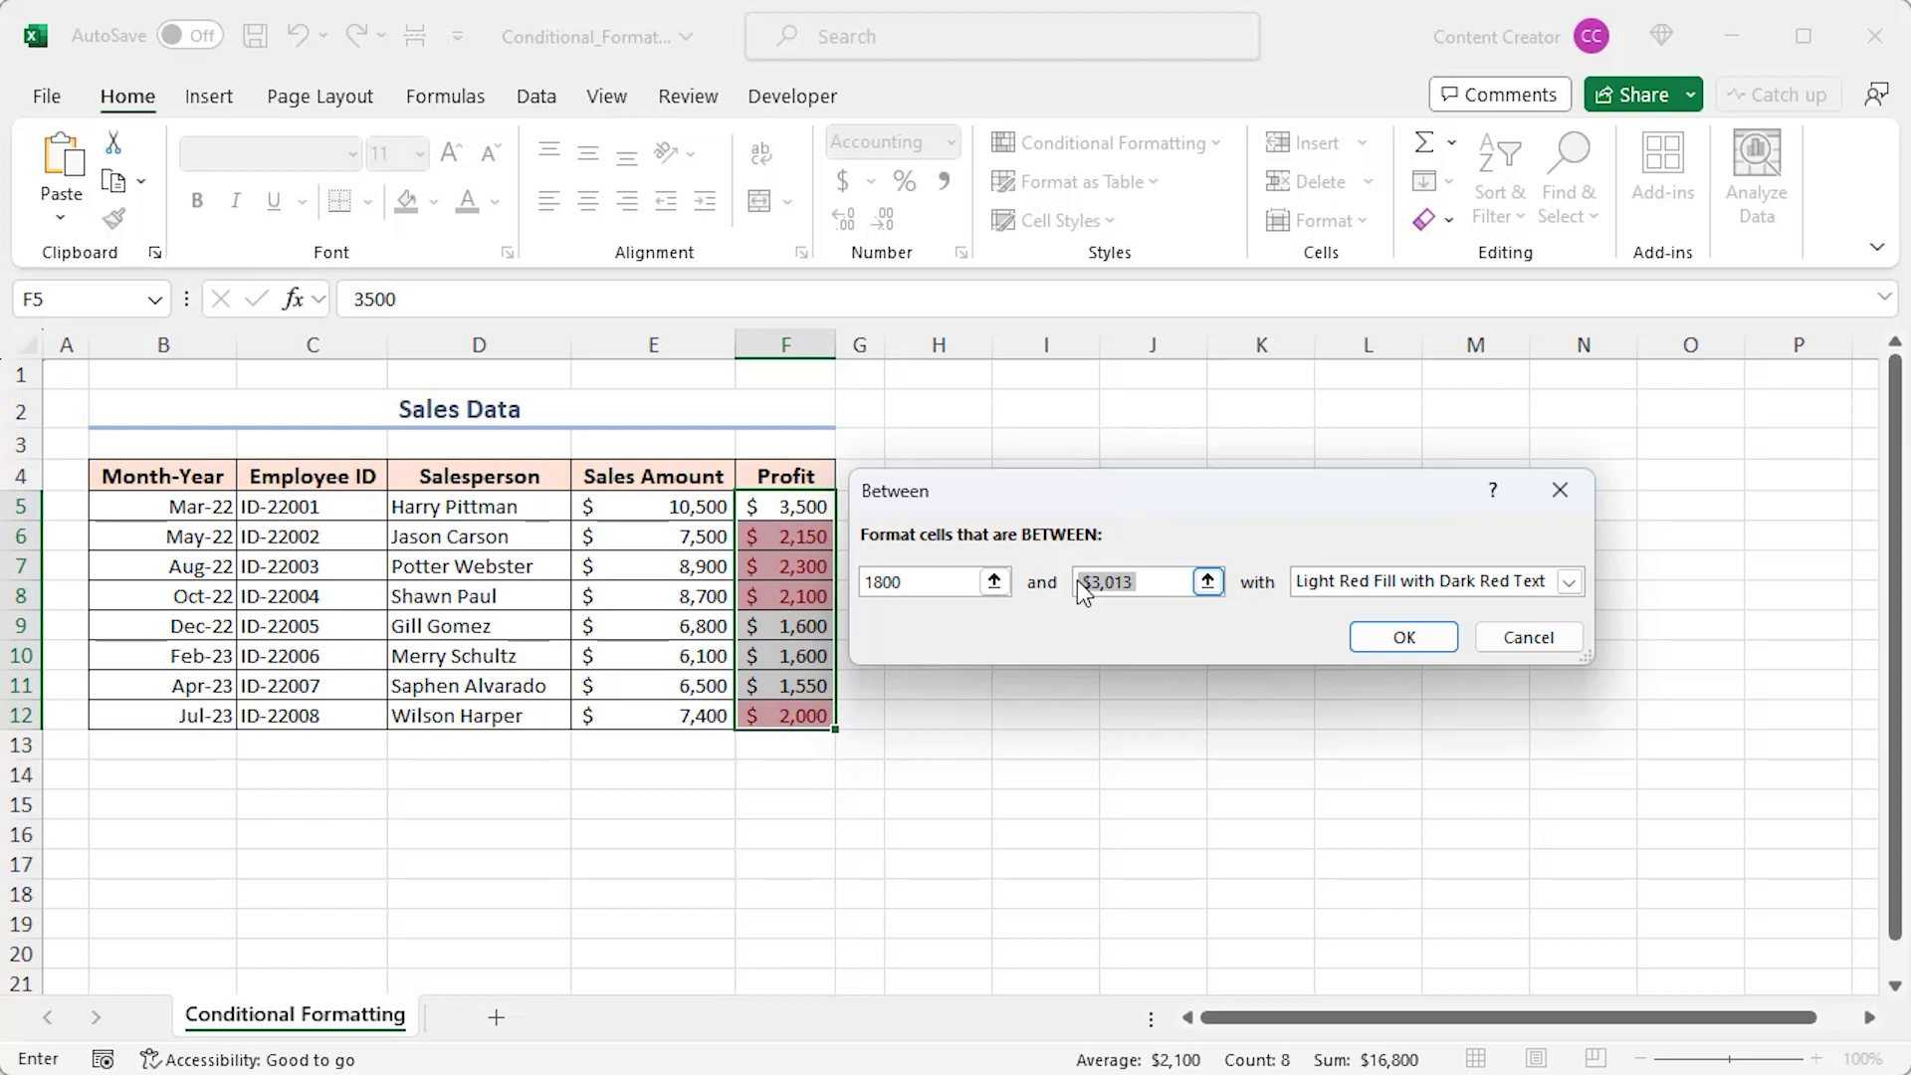
type("2200")
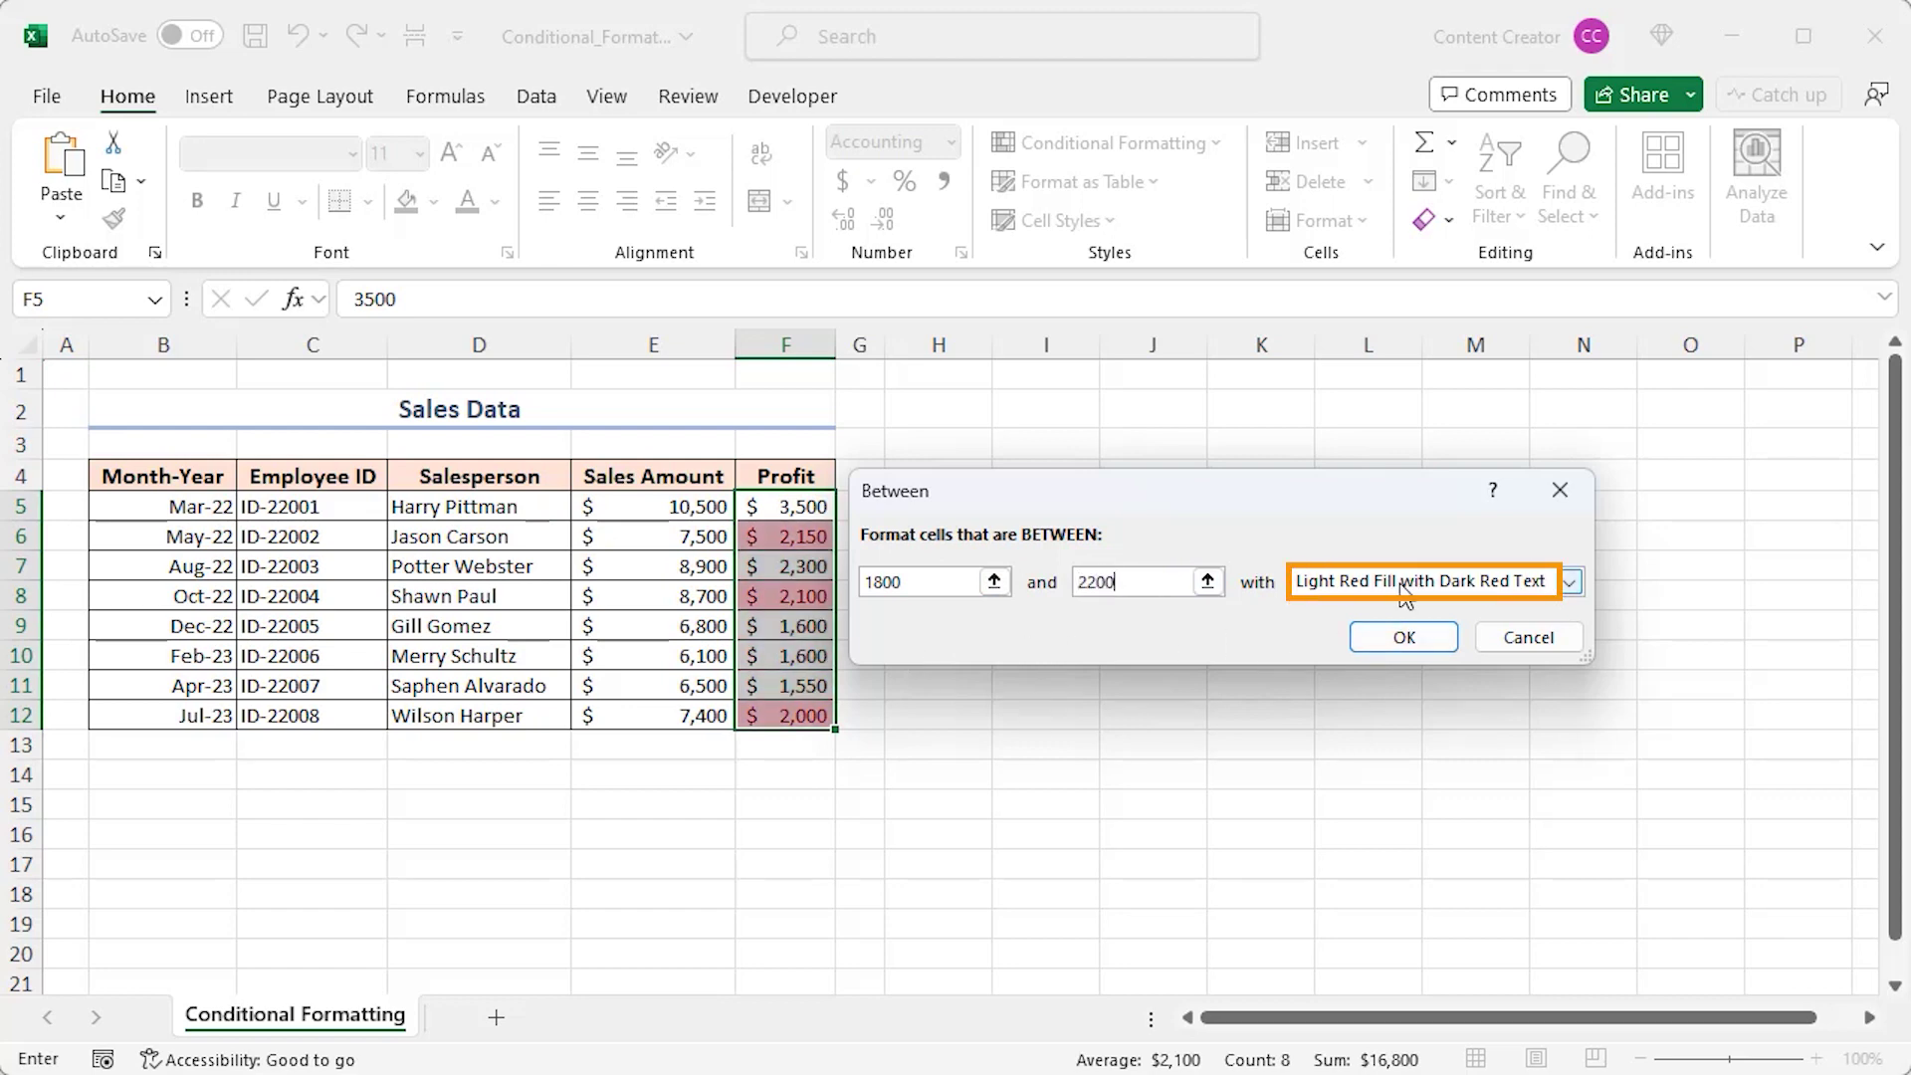
left_click(1568, 583)
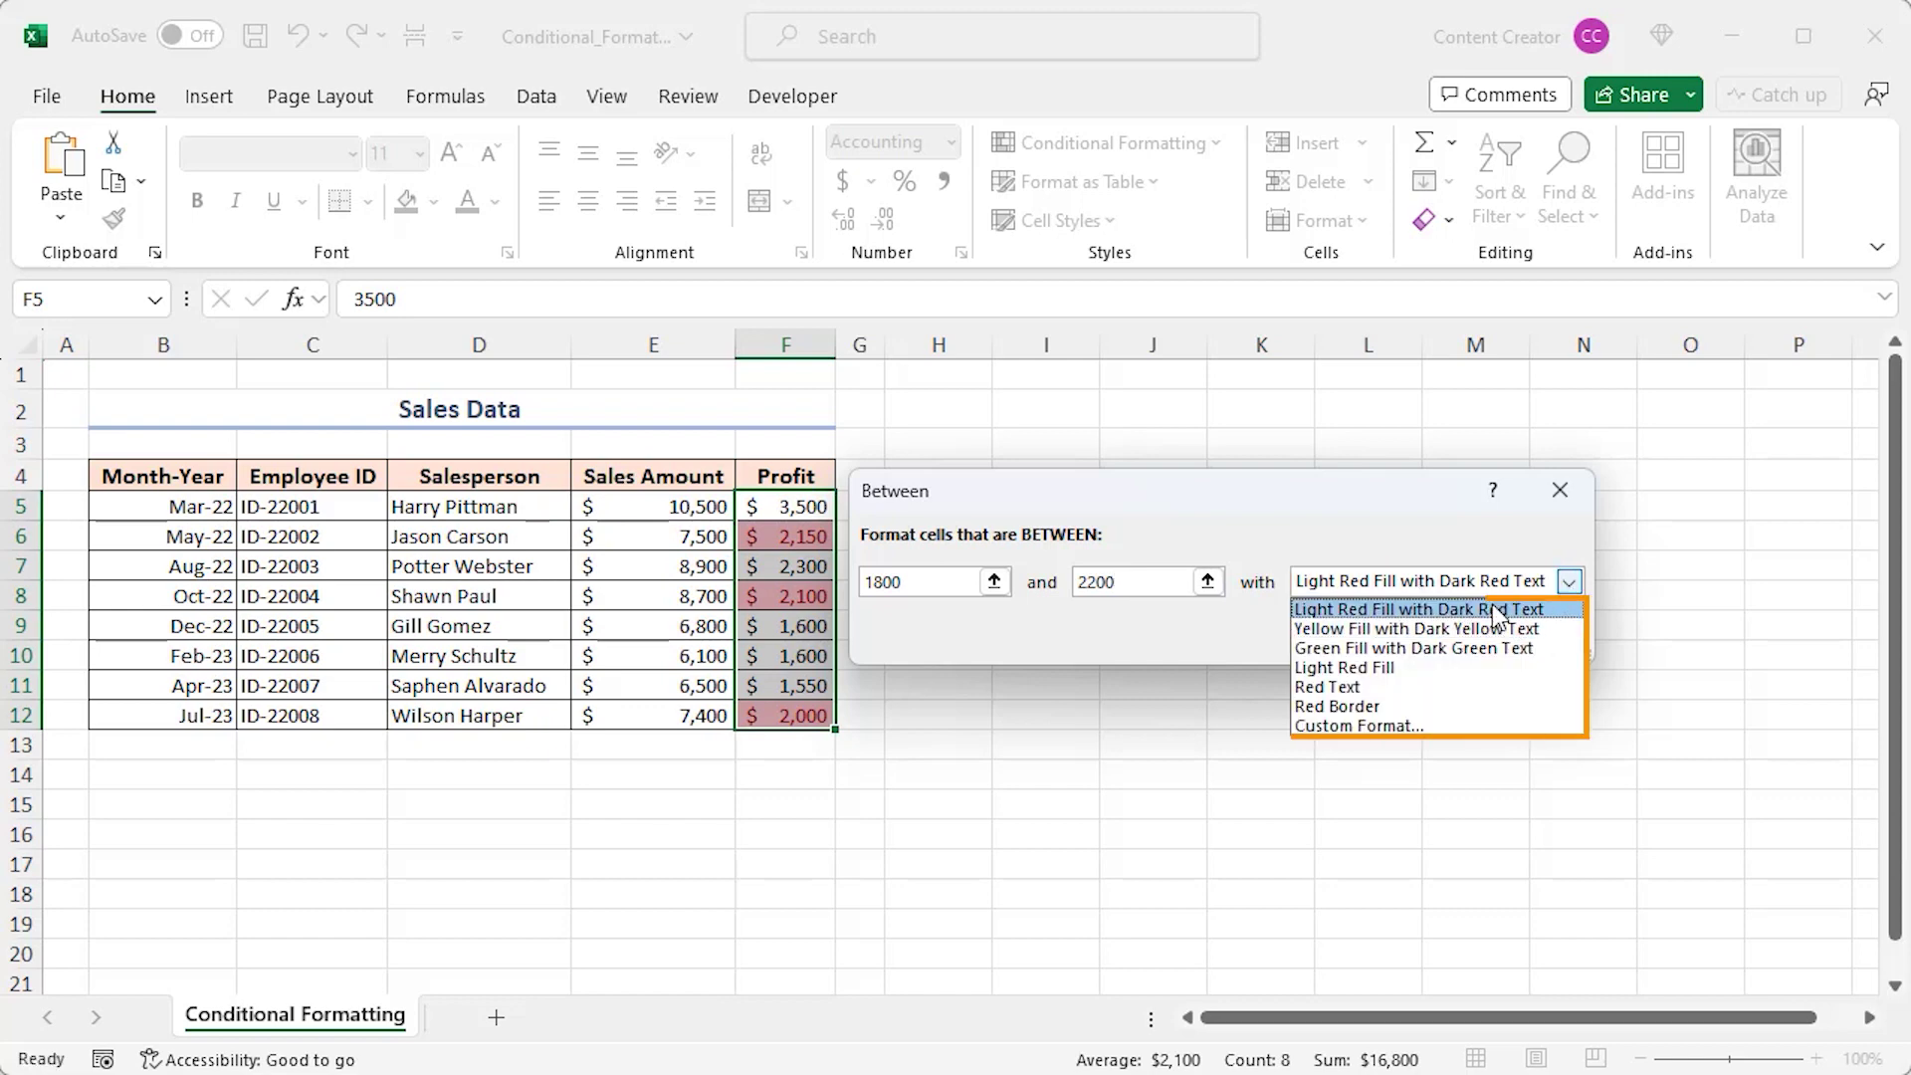
left_click(1365, 726)
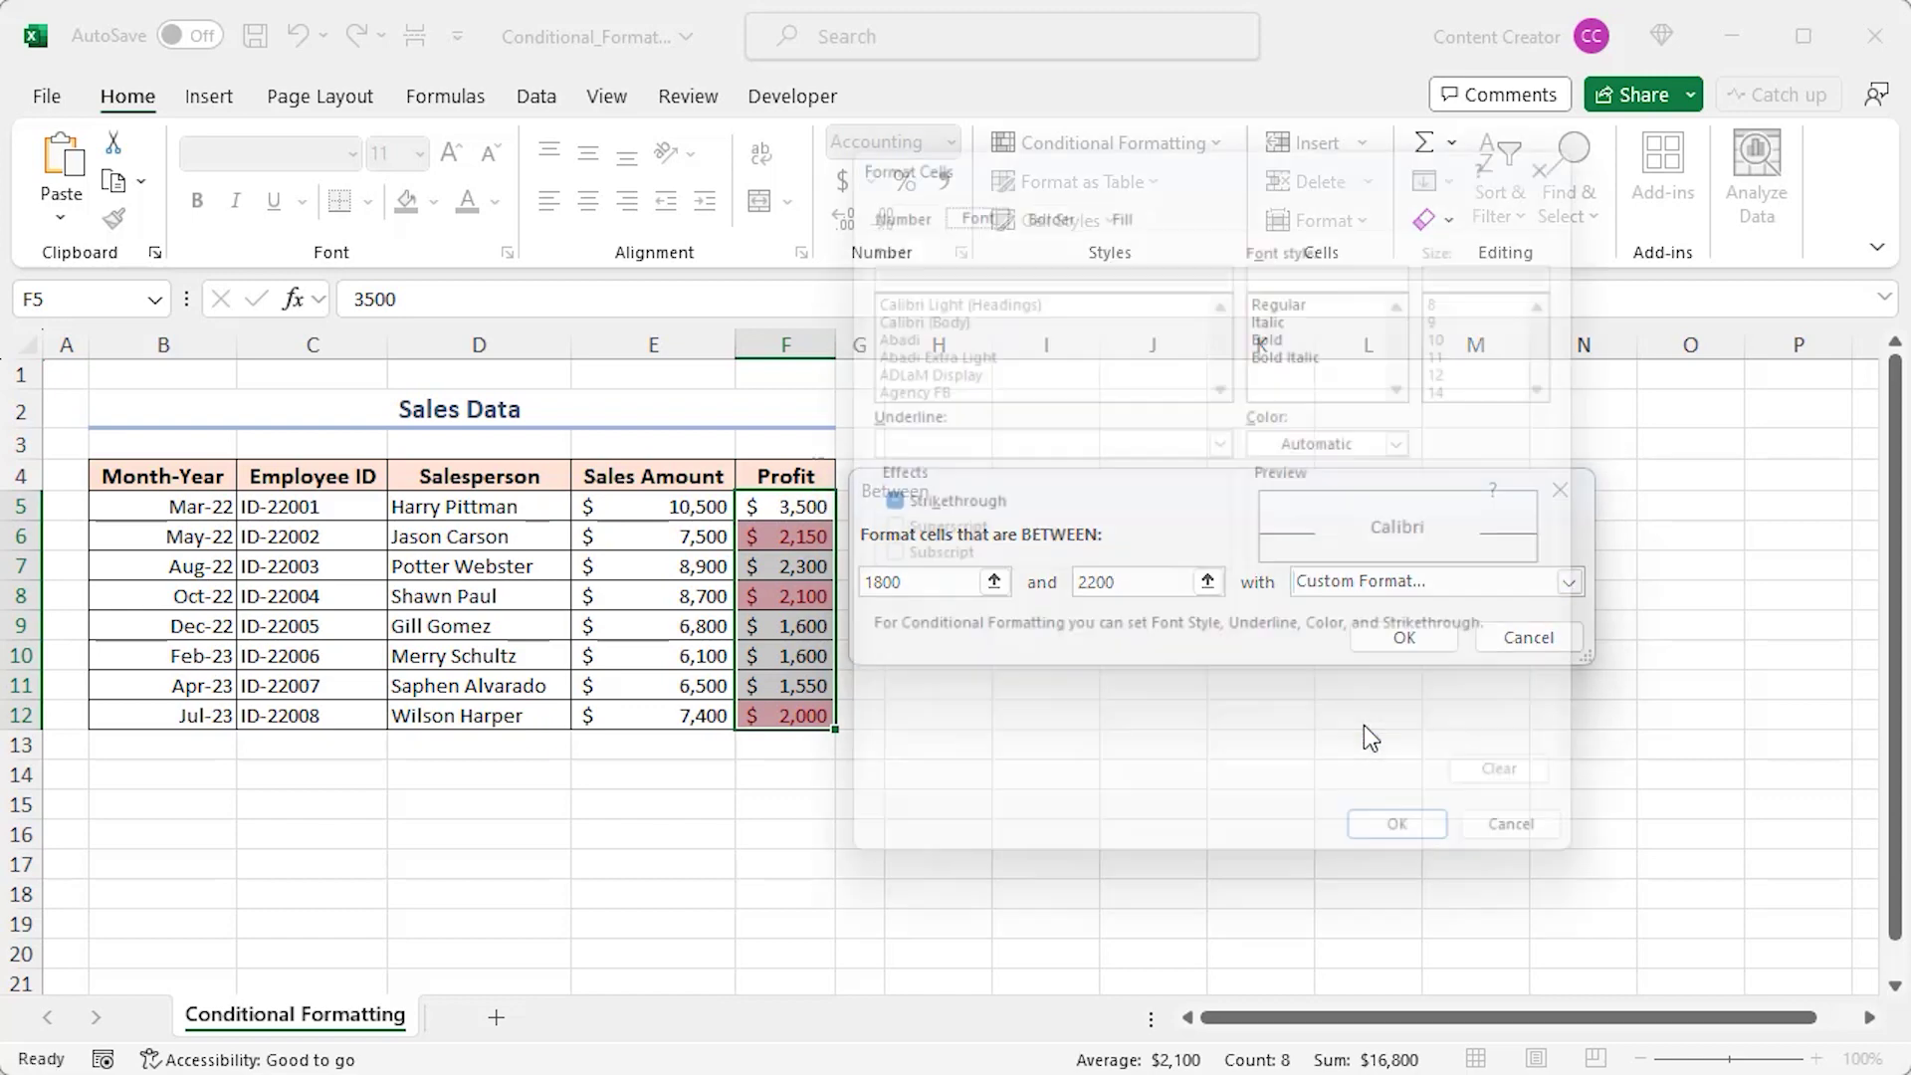
left_click(1122, 195)
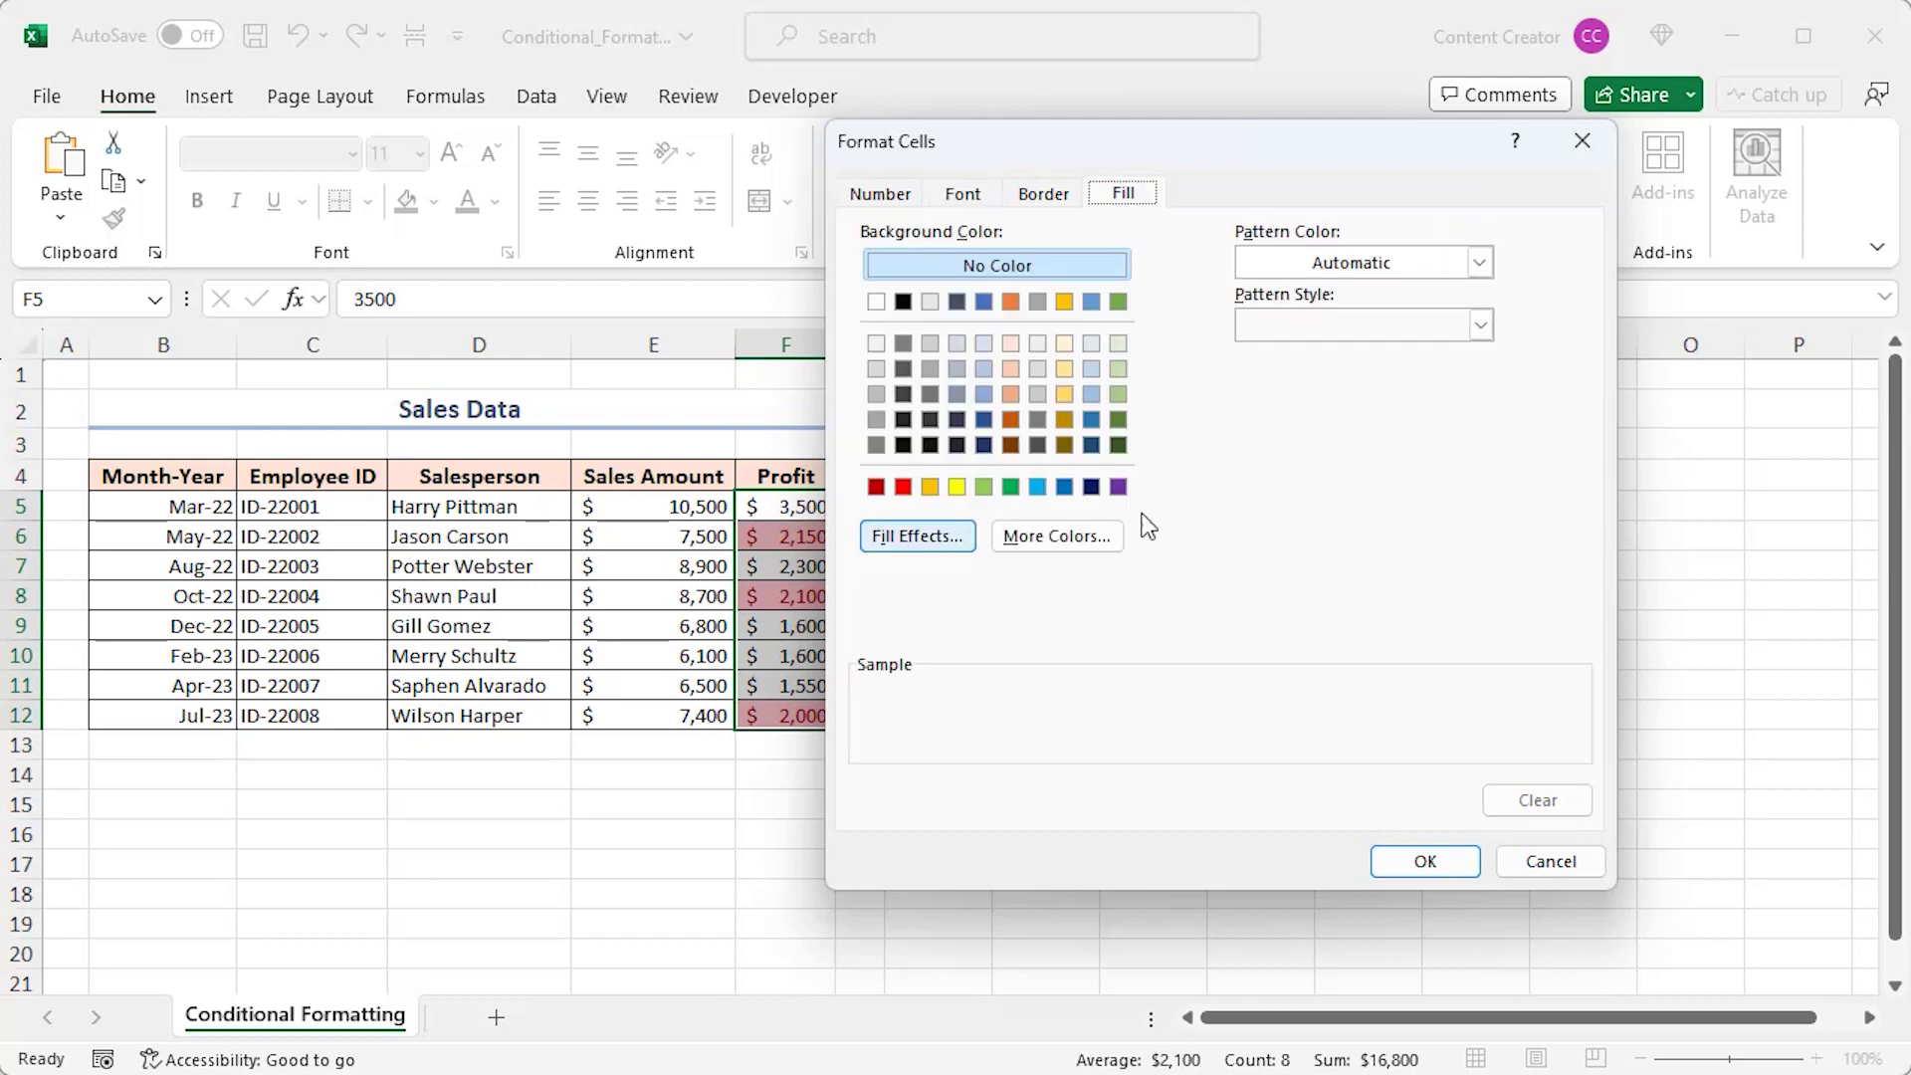
left_click(1537, 862)
key("Escape")
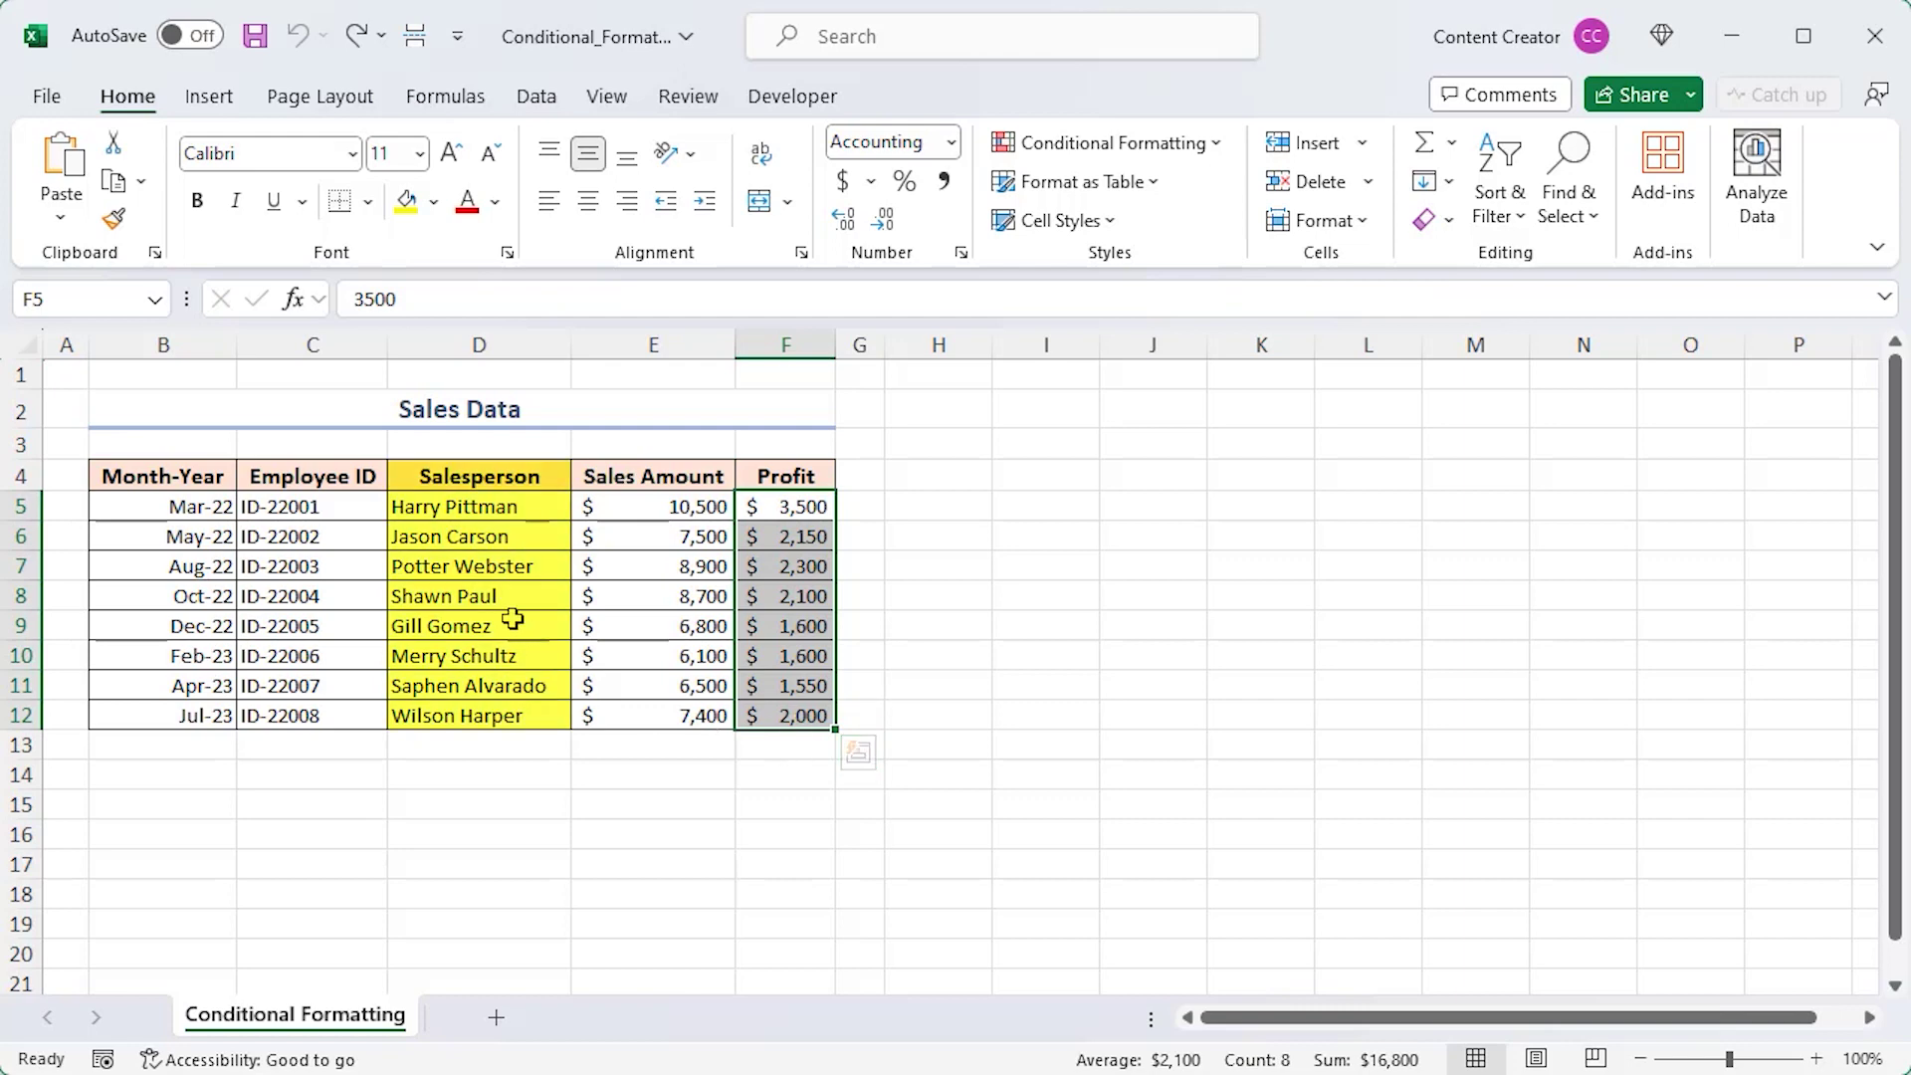
Step: Highlight Salesperson names in D5:D12 containing 'har' with light red fill and dark red text
left_click_drag(416, 506, 477, 709)
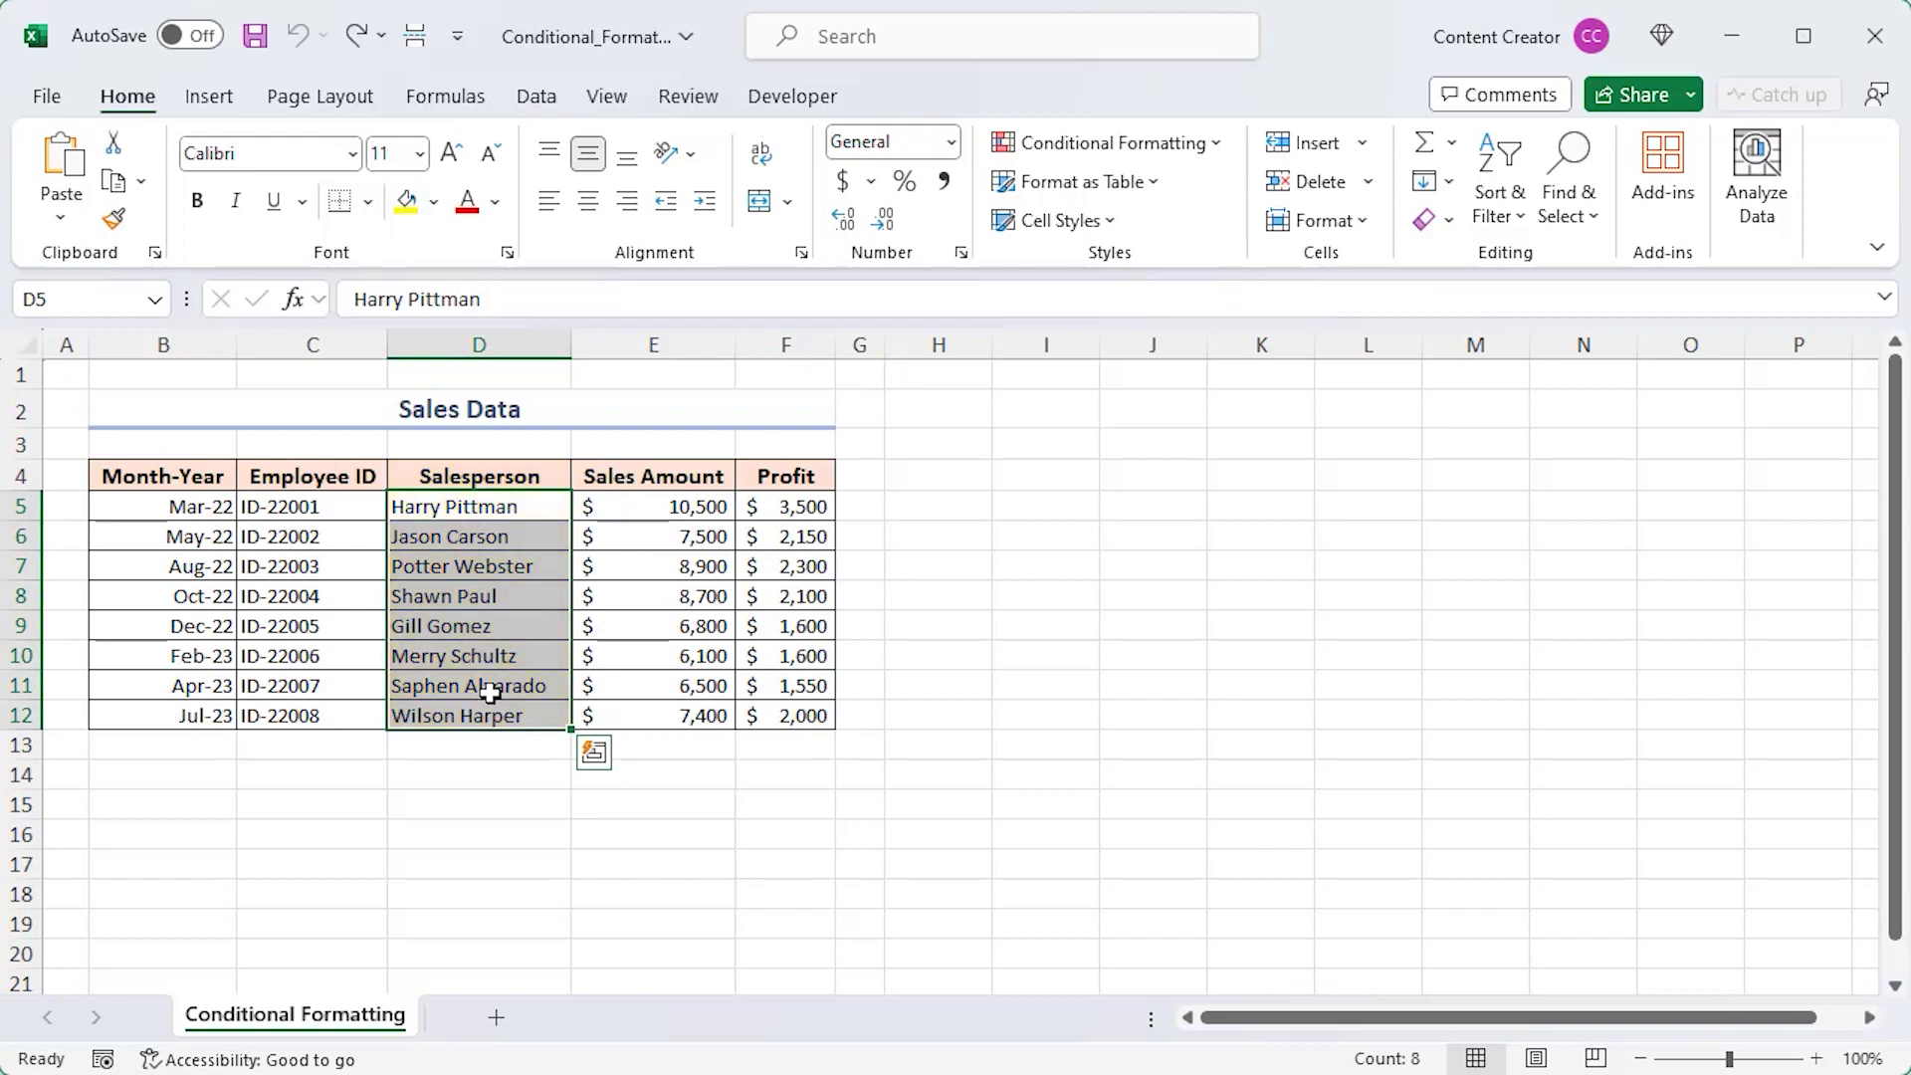
left_click(1190, 149)
mouse_move(1145, 191)
left_click(1394, 559)
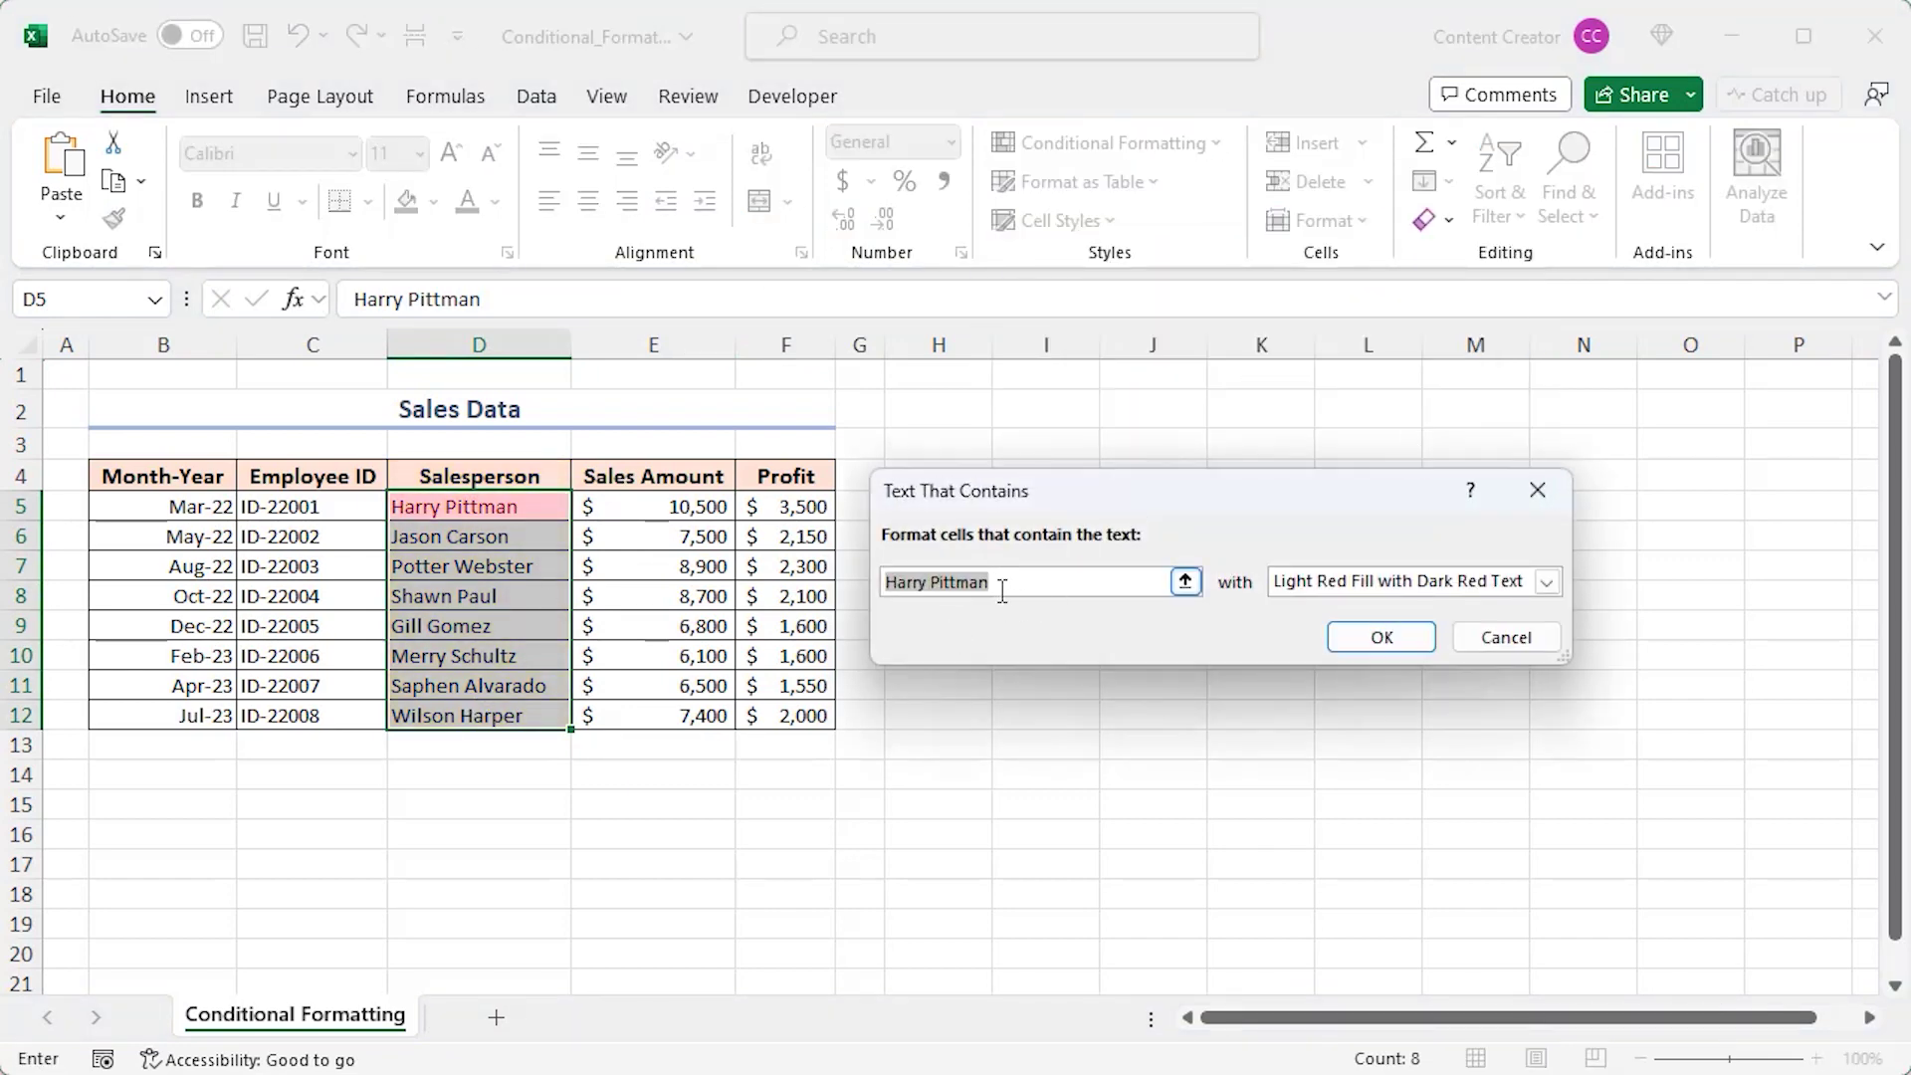
type("h")
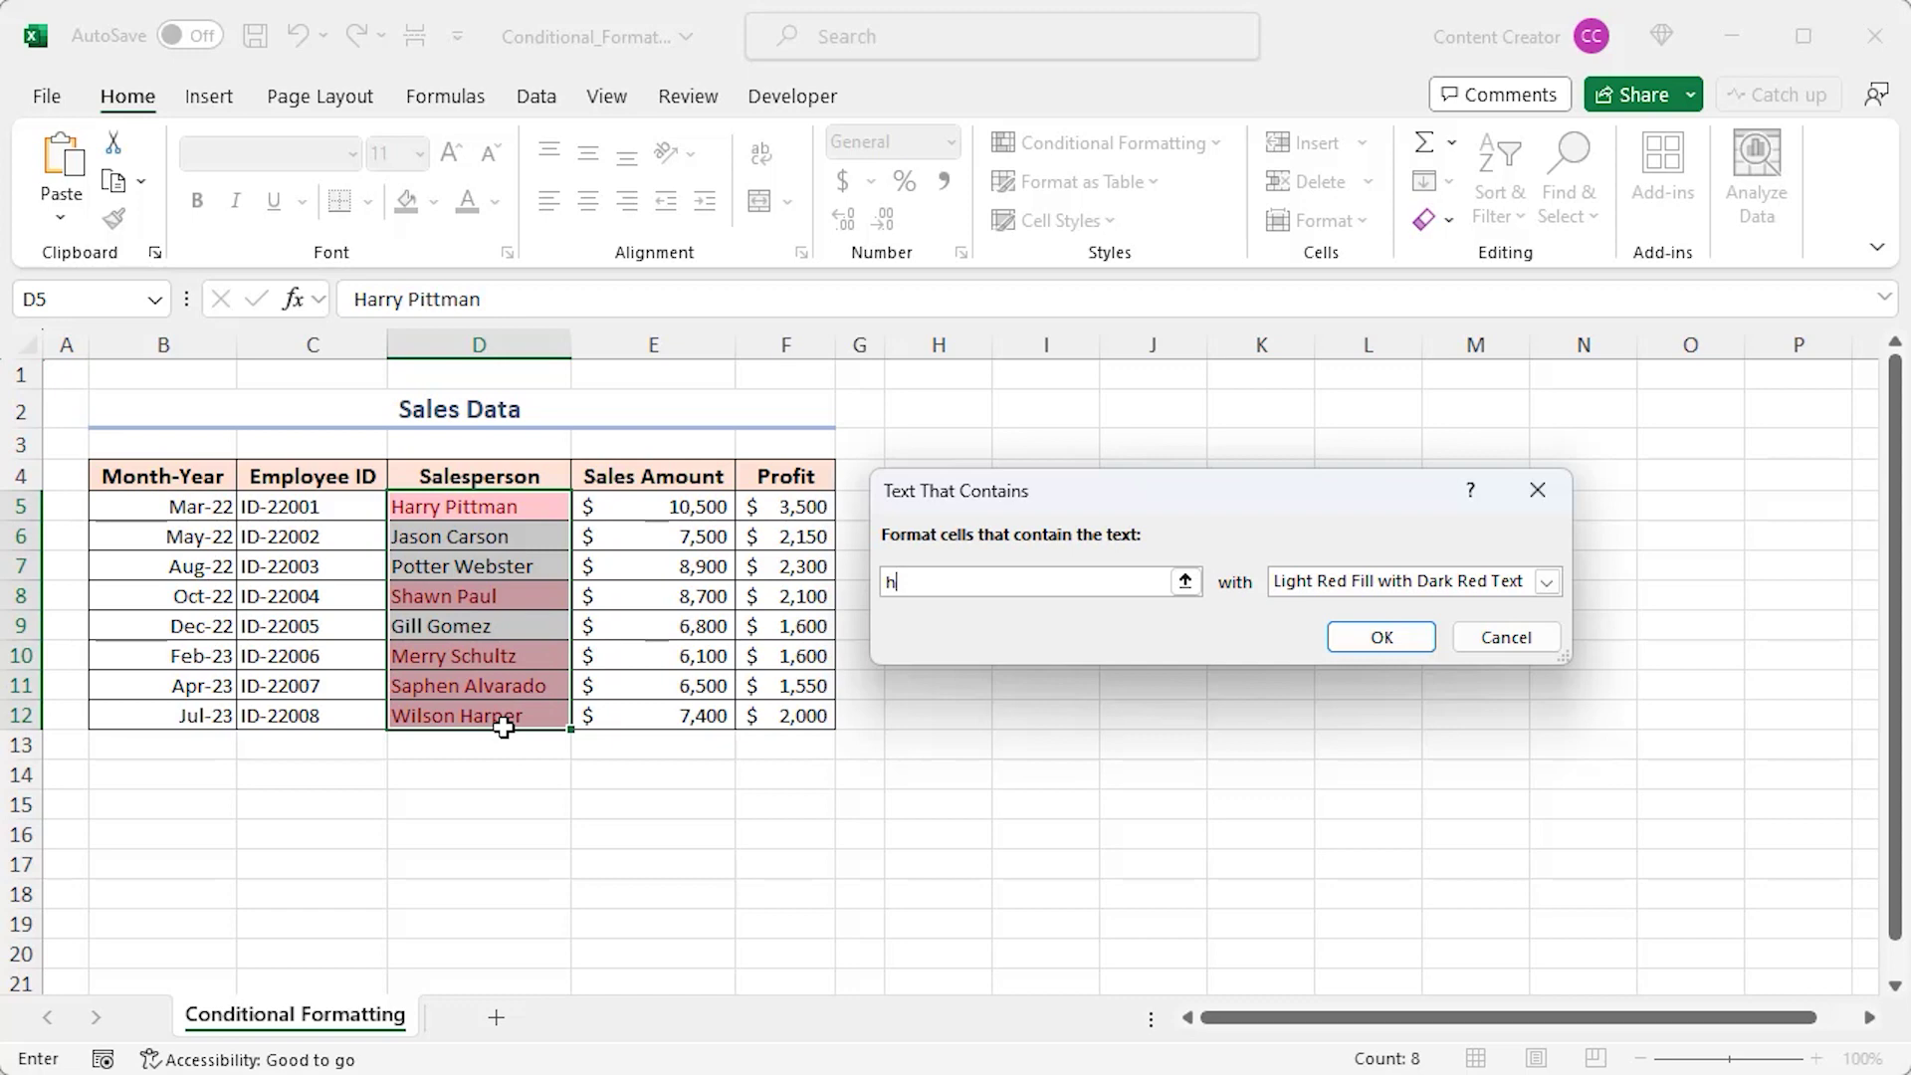
type("ar")
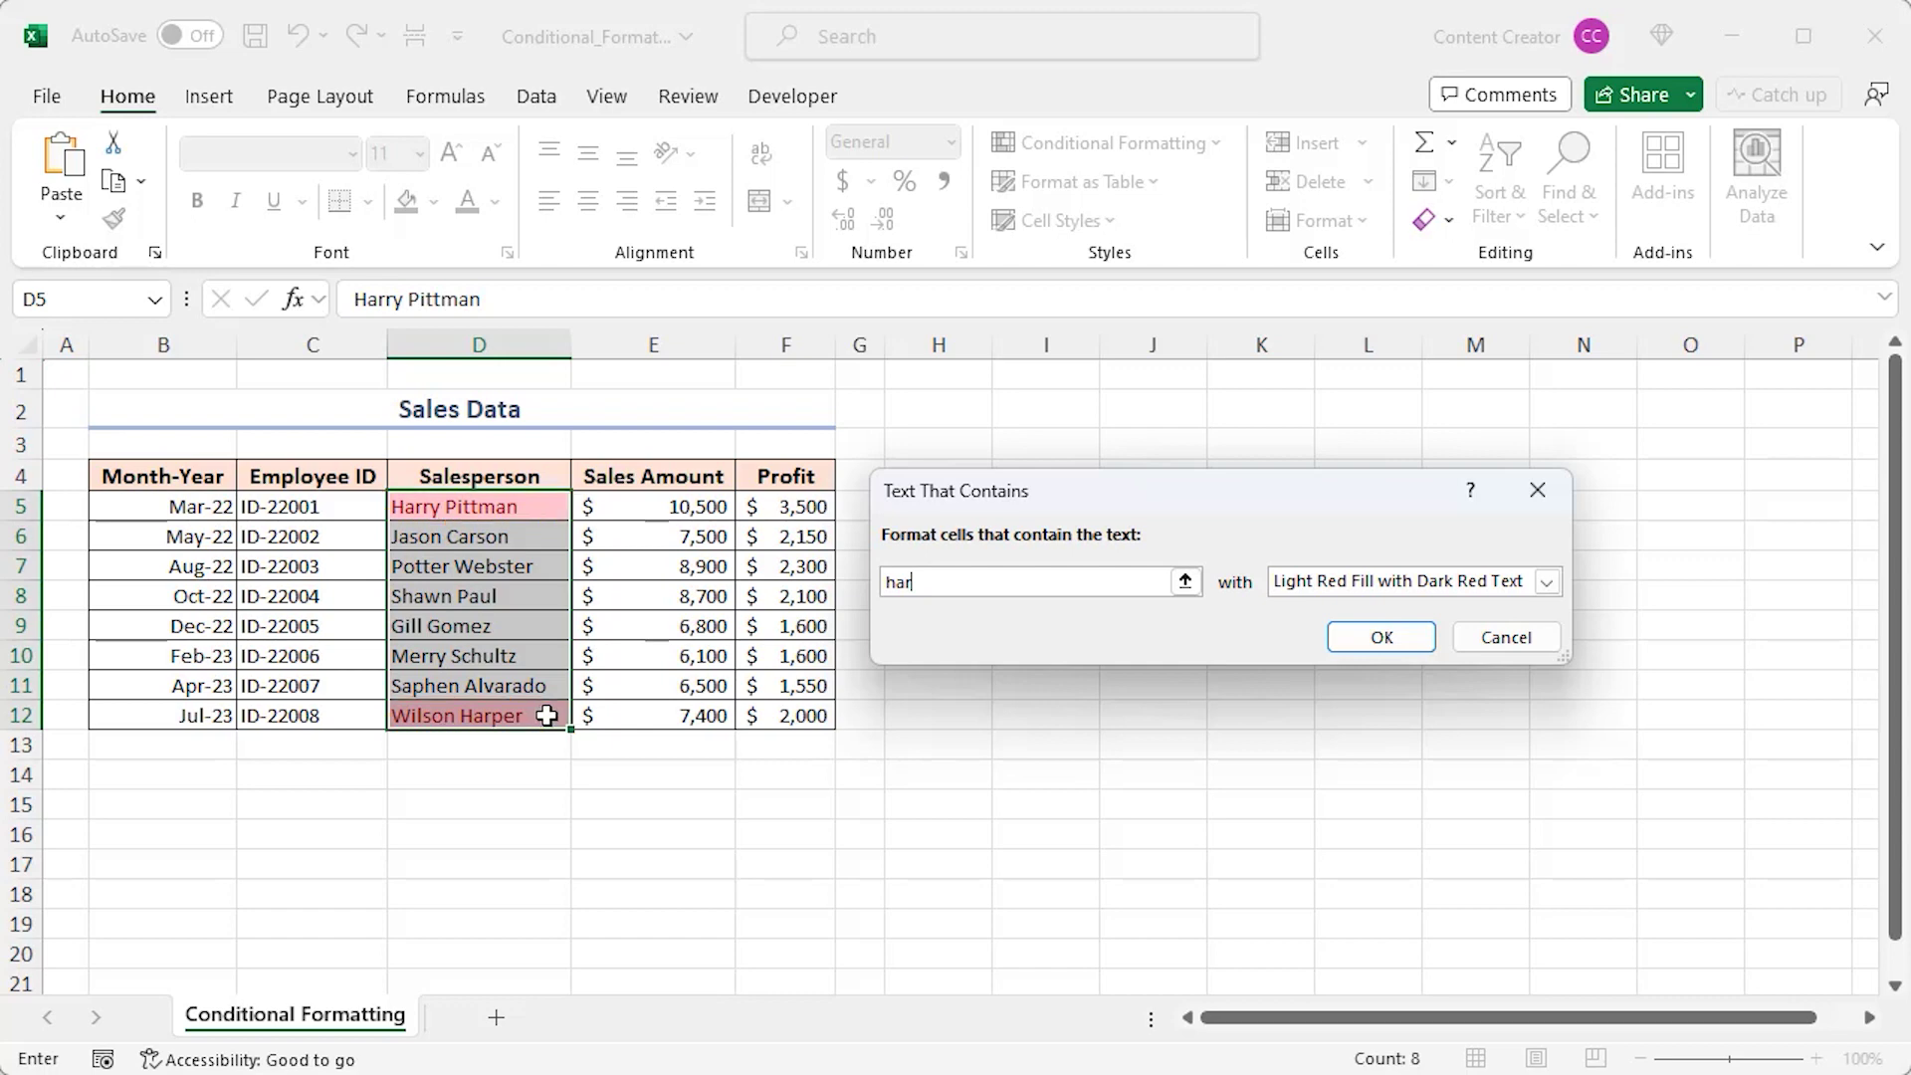
left_click(1364, 641)
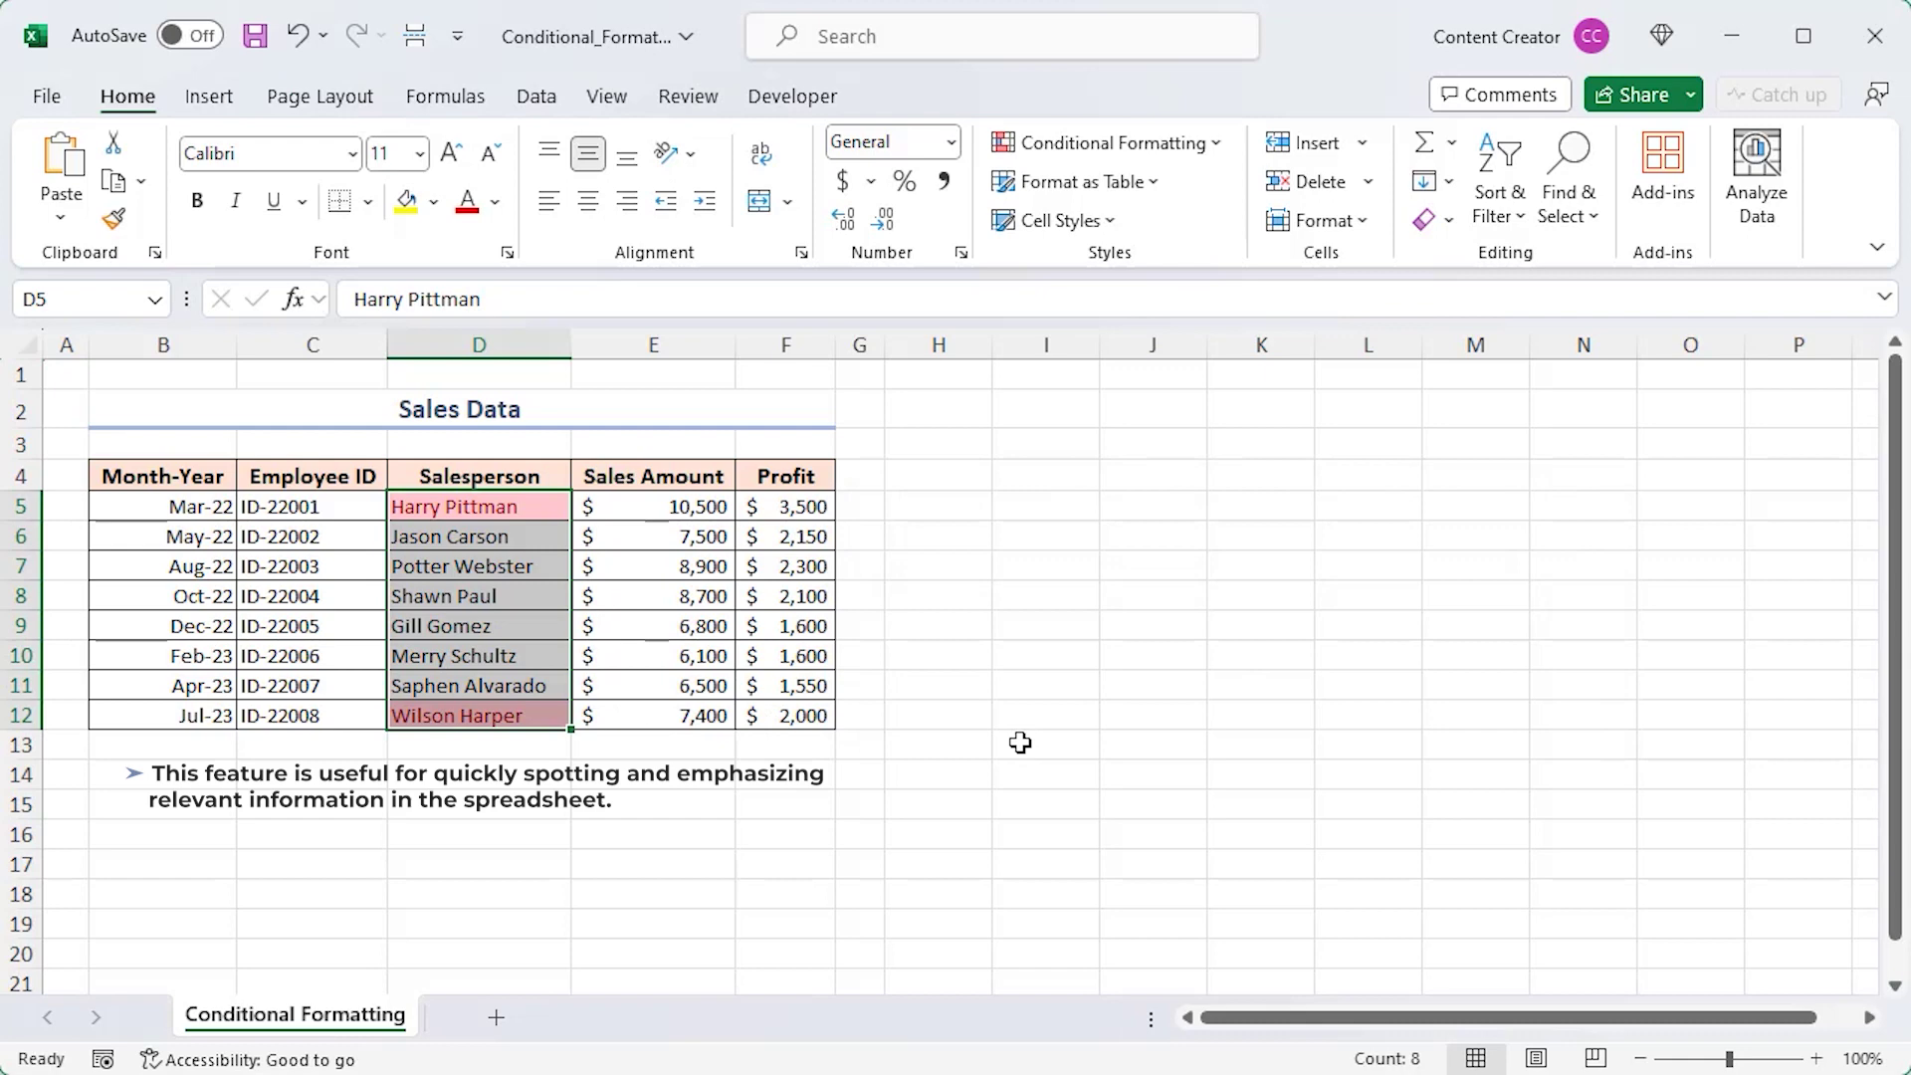
left_click(1215, 142)
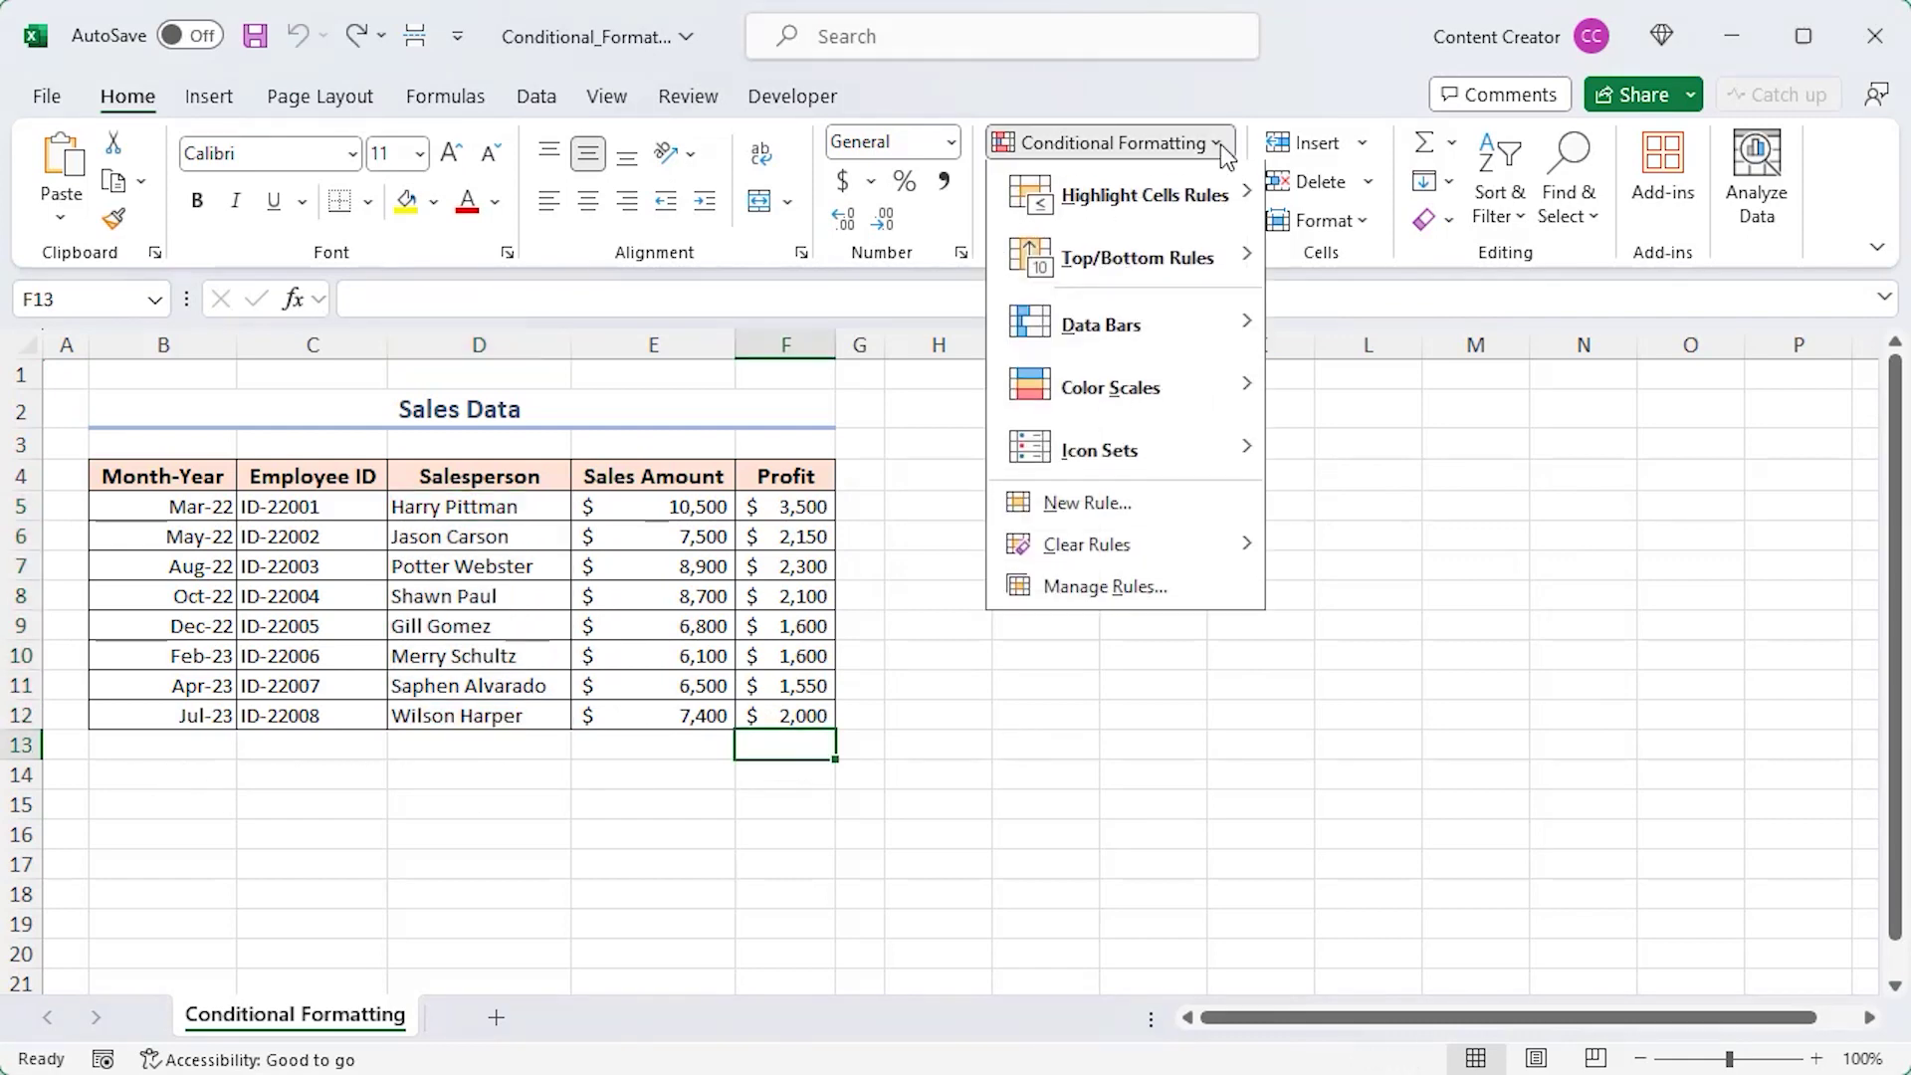
mouse_move(1145, 199)
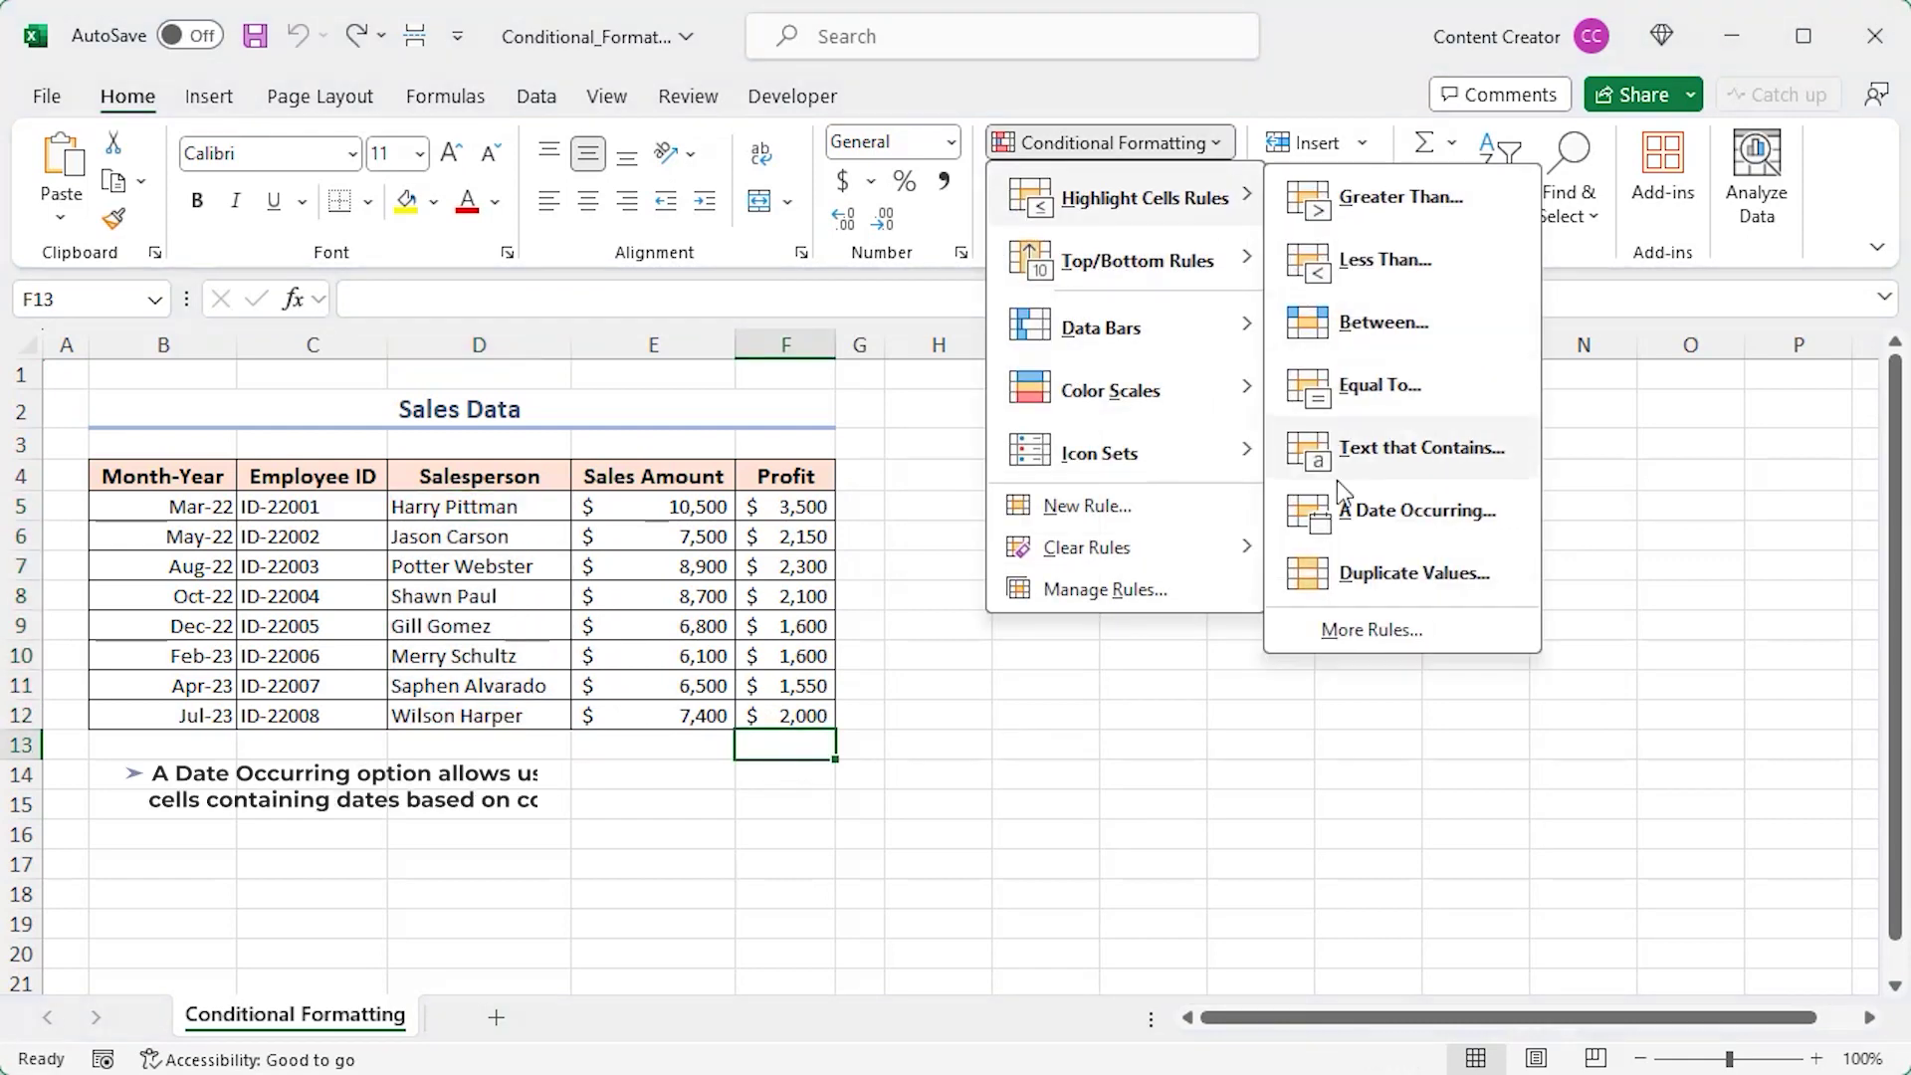
left_click(1390, 530)
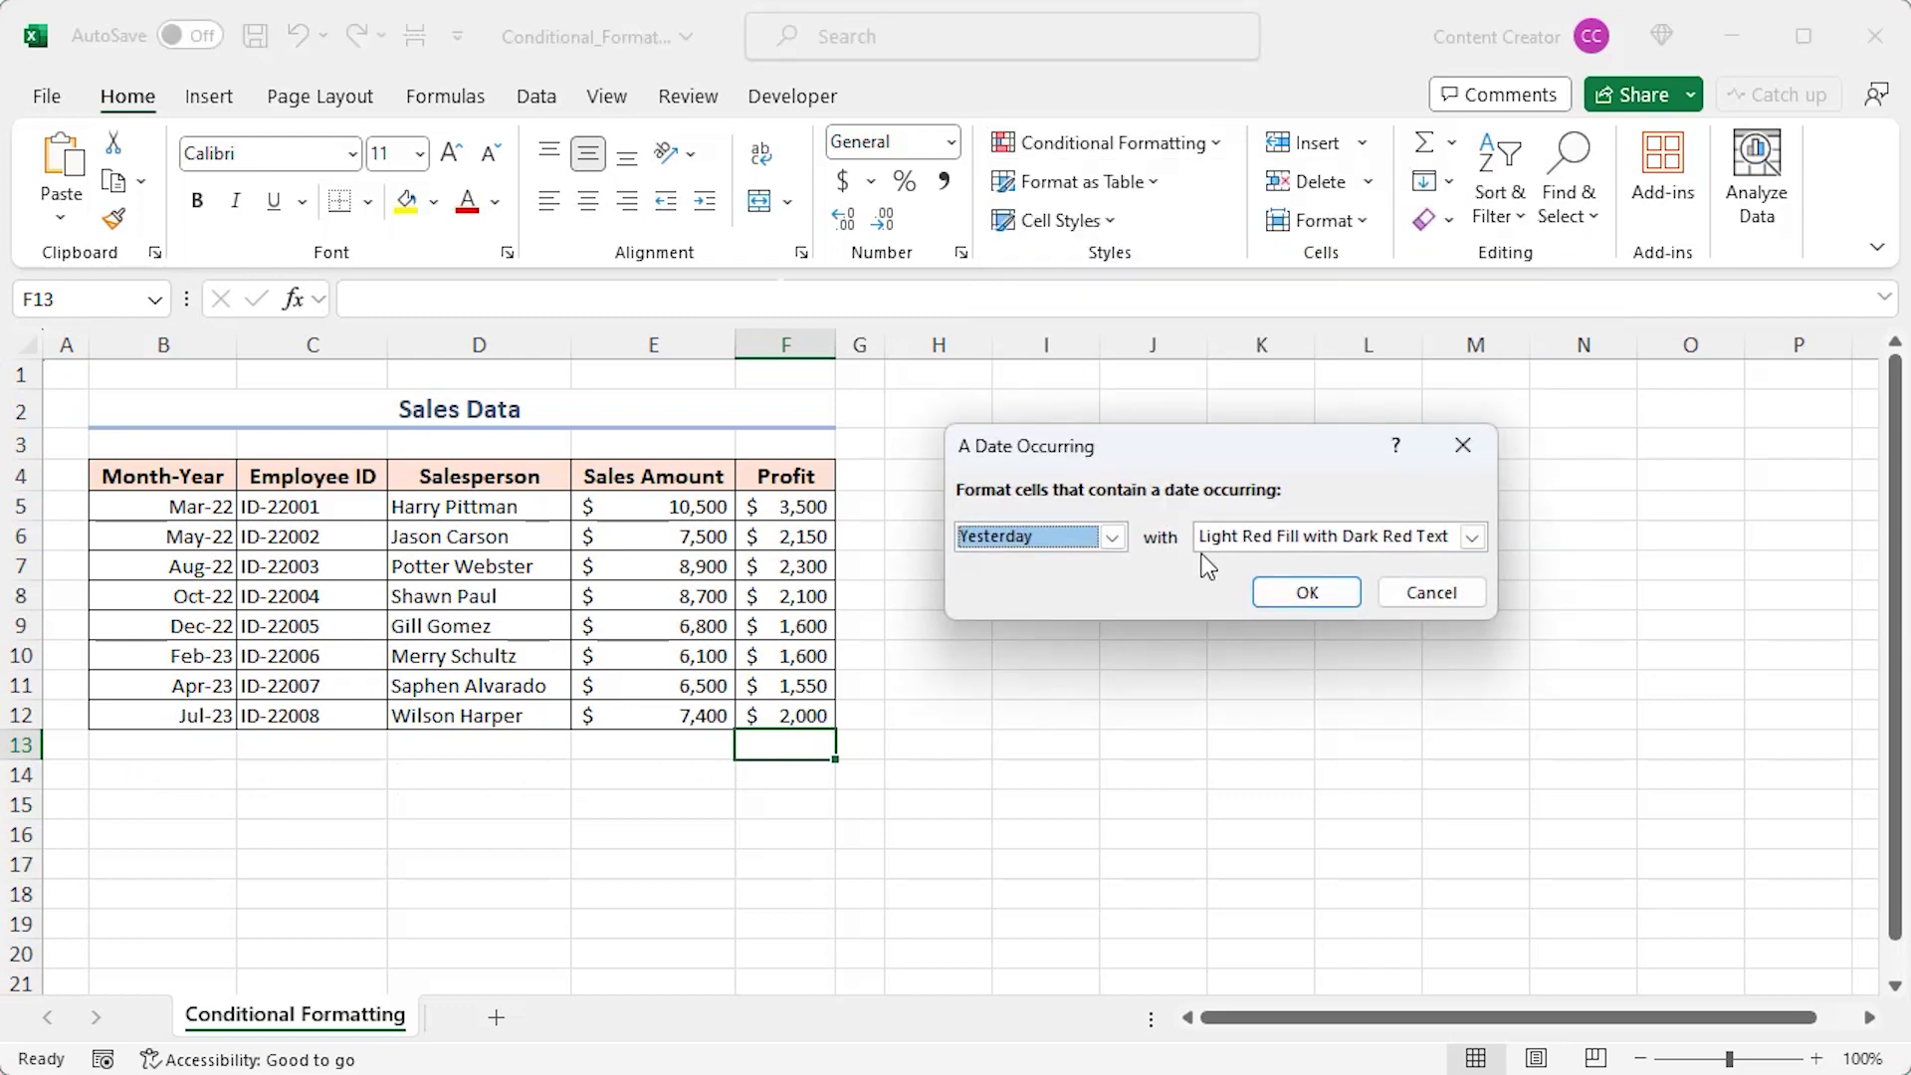
left_click(1112, 537)
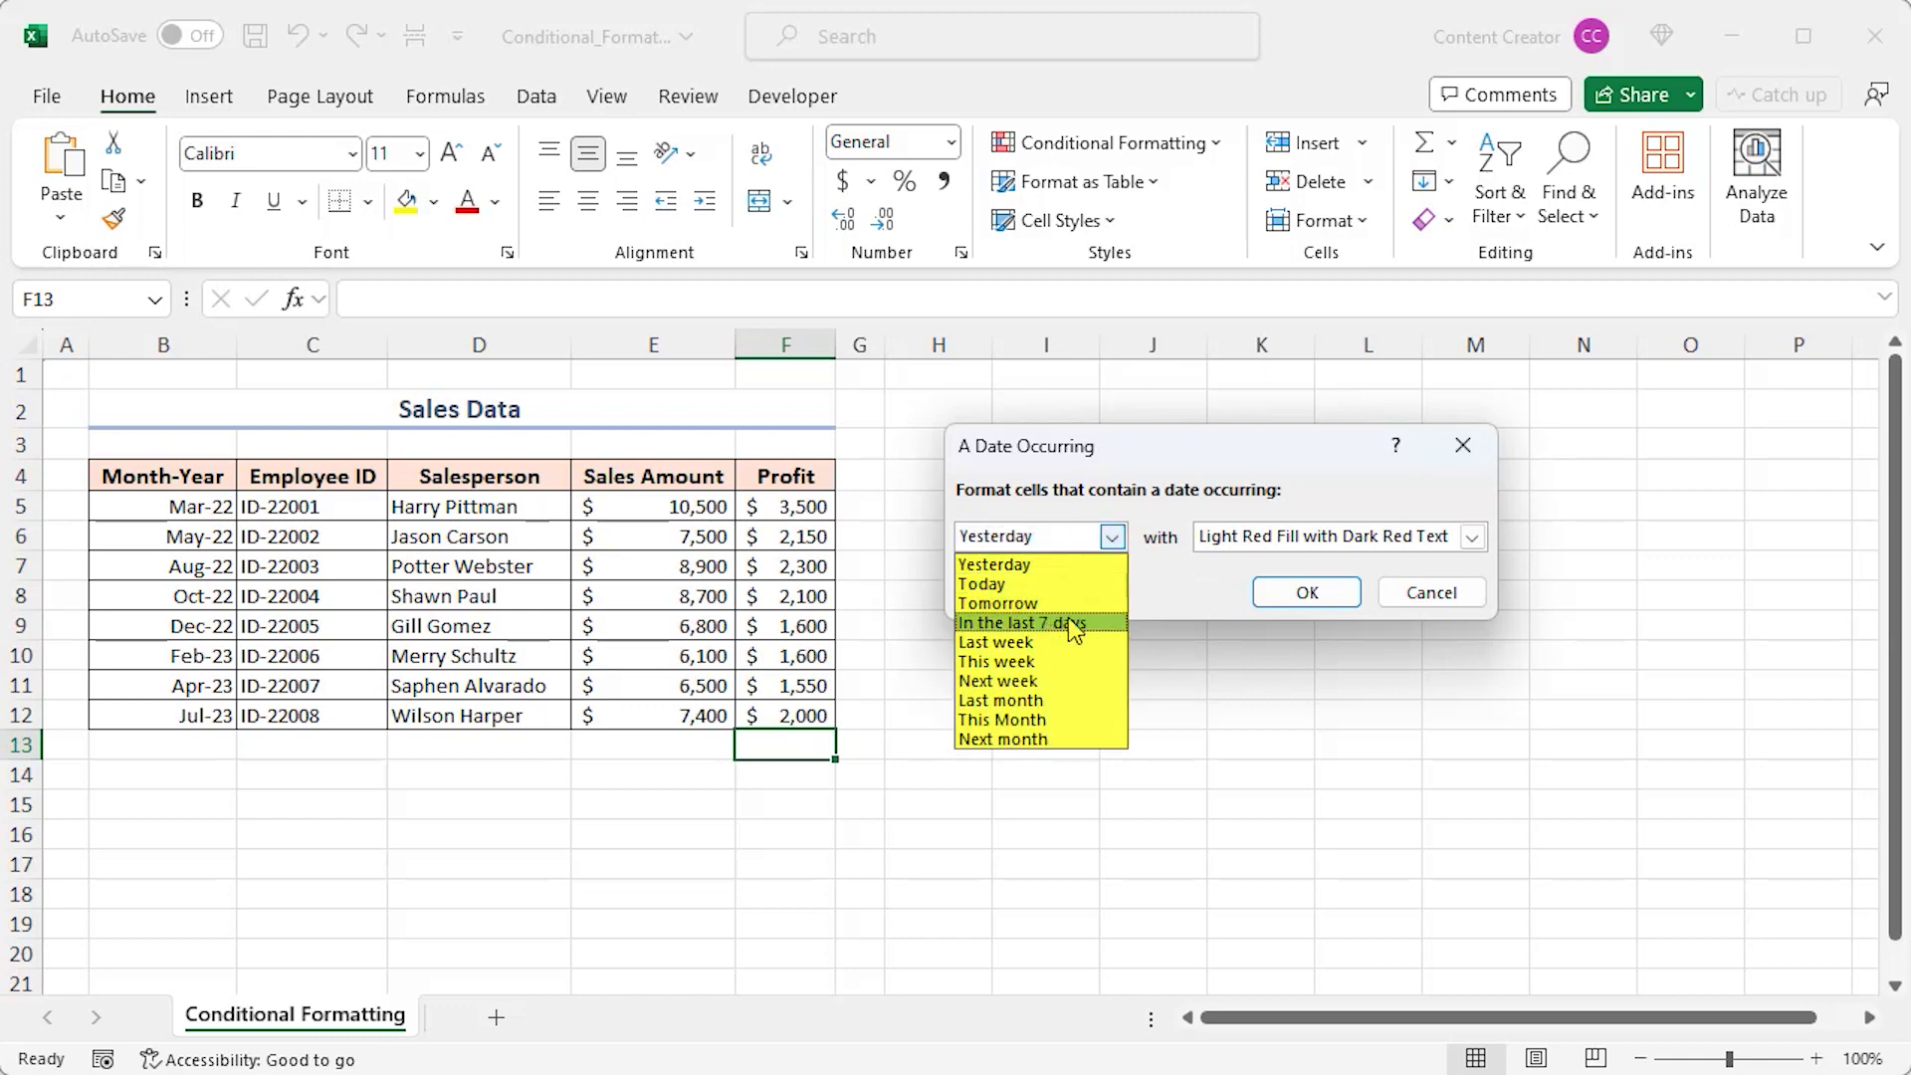
left_click(1431, 592)
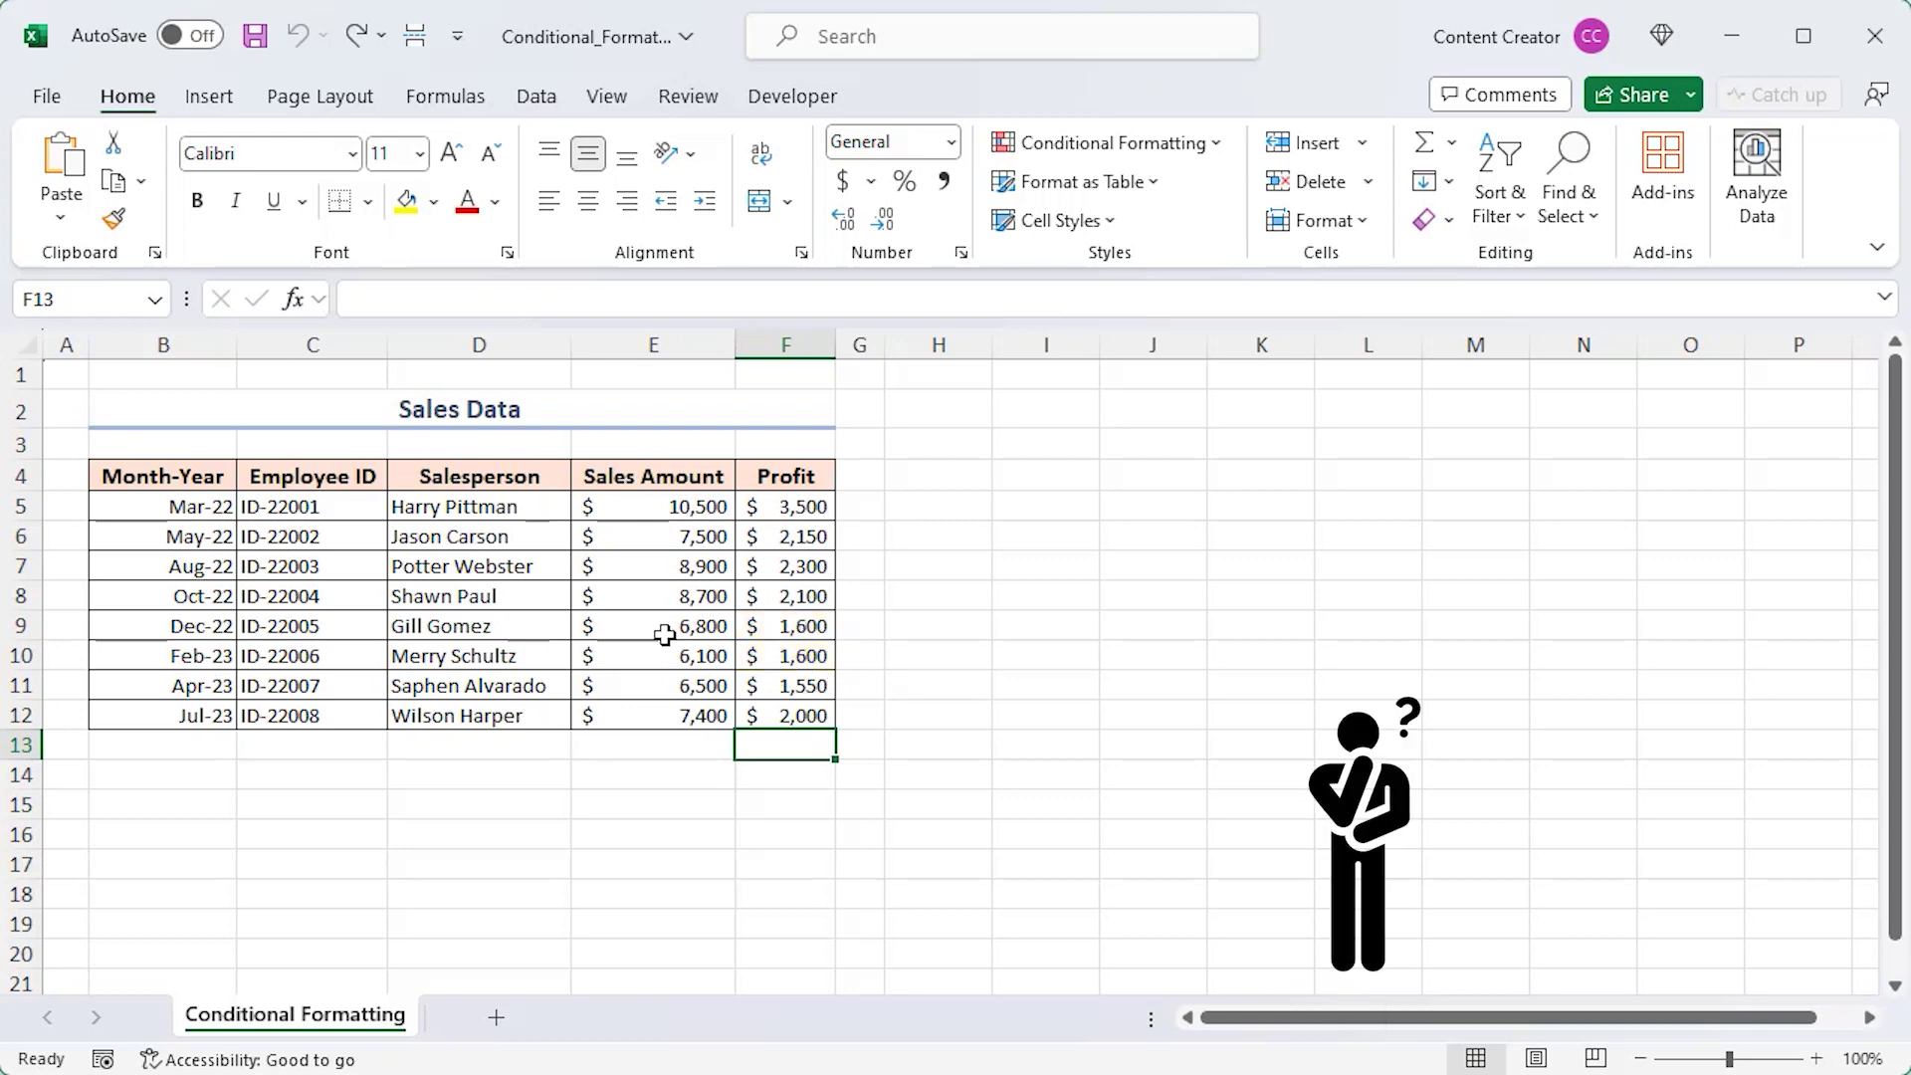
Step: Apply a Duplicate Values highlight to the entire sheet, flagging the two 1,600 profits
left_click(25, 346)
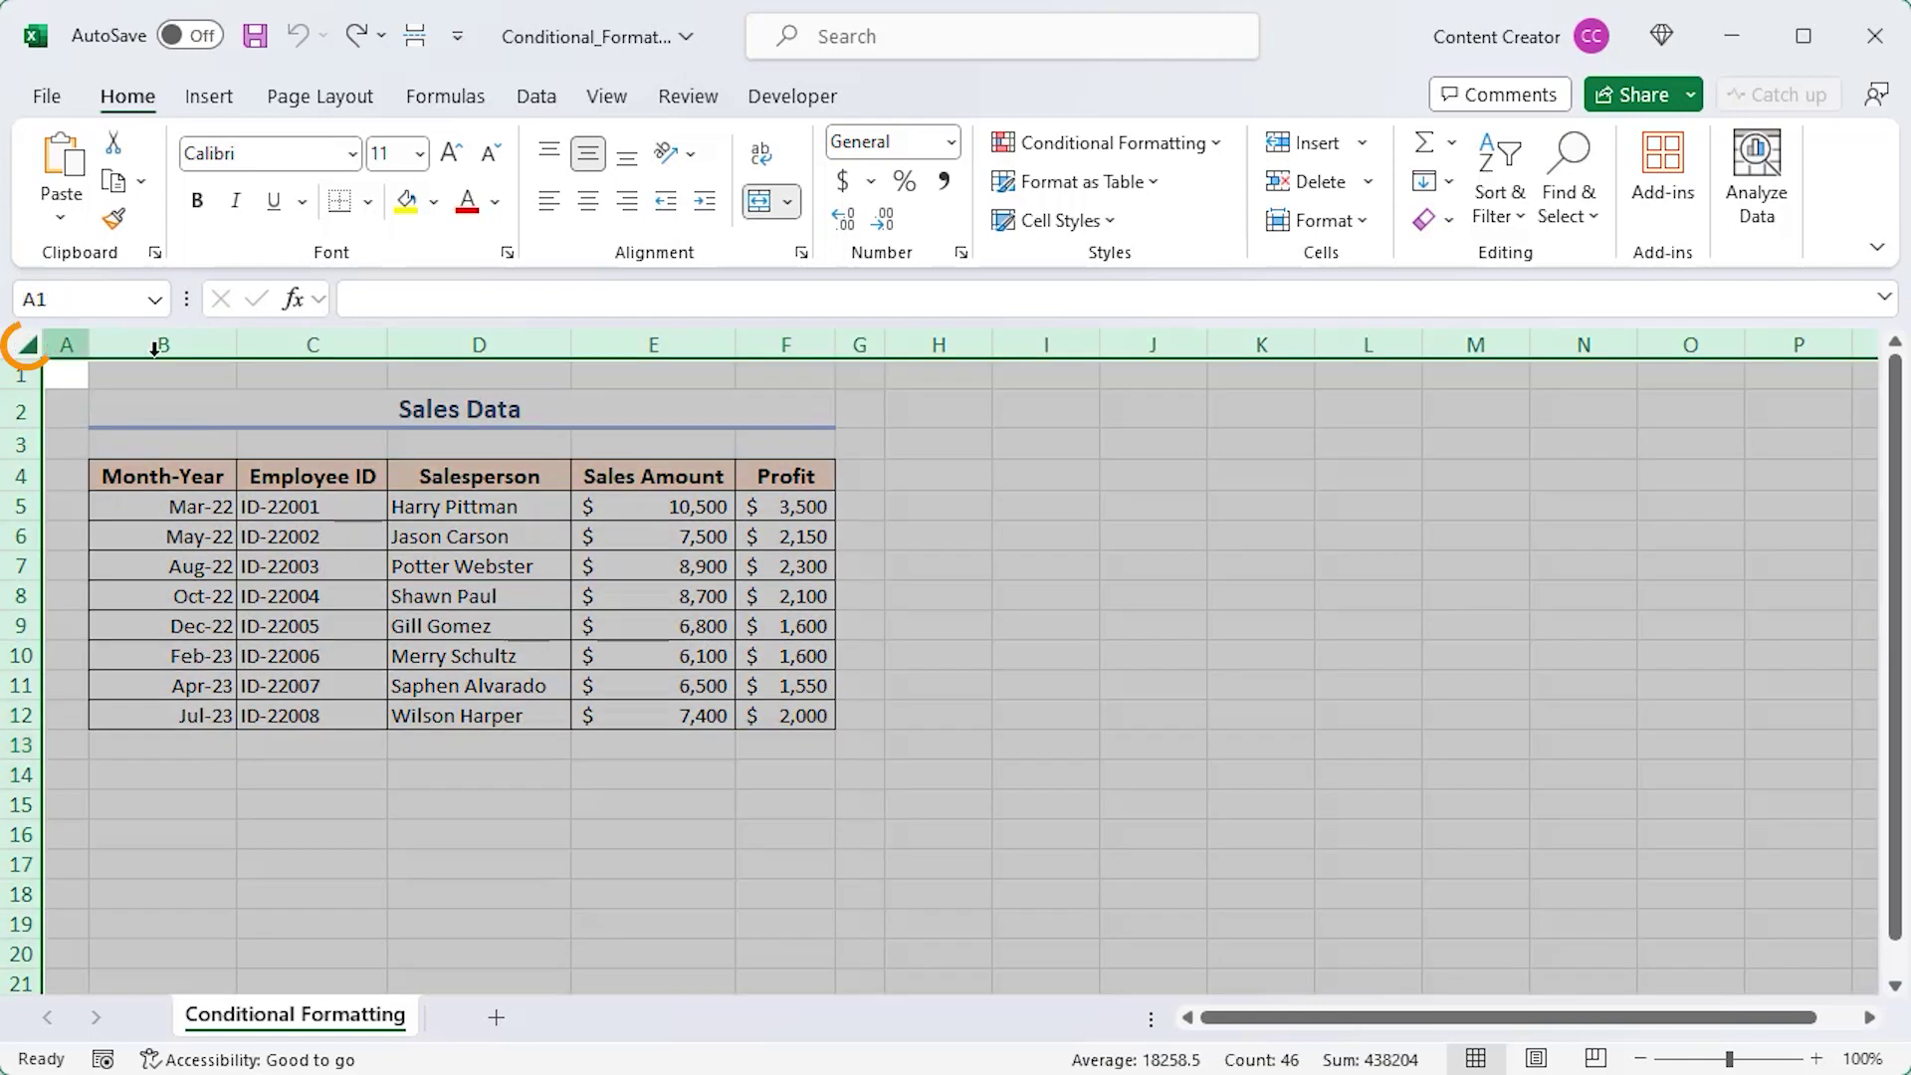
left_click(1113, 142)
mouse_move(1253, 195)
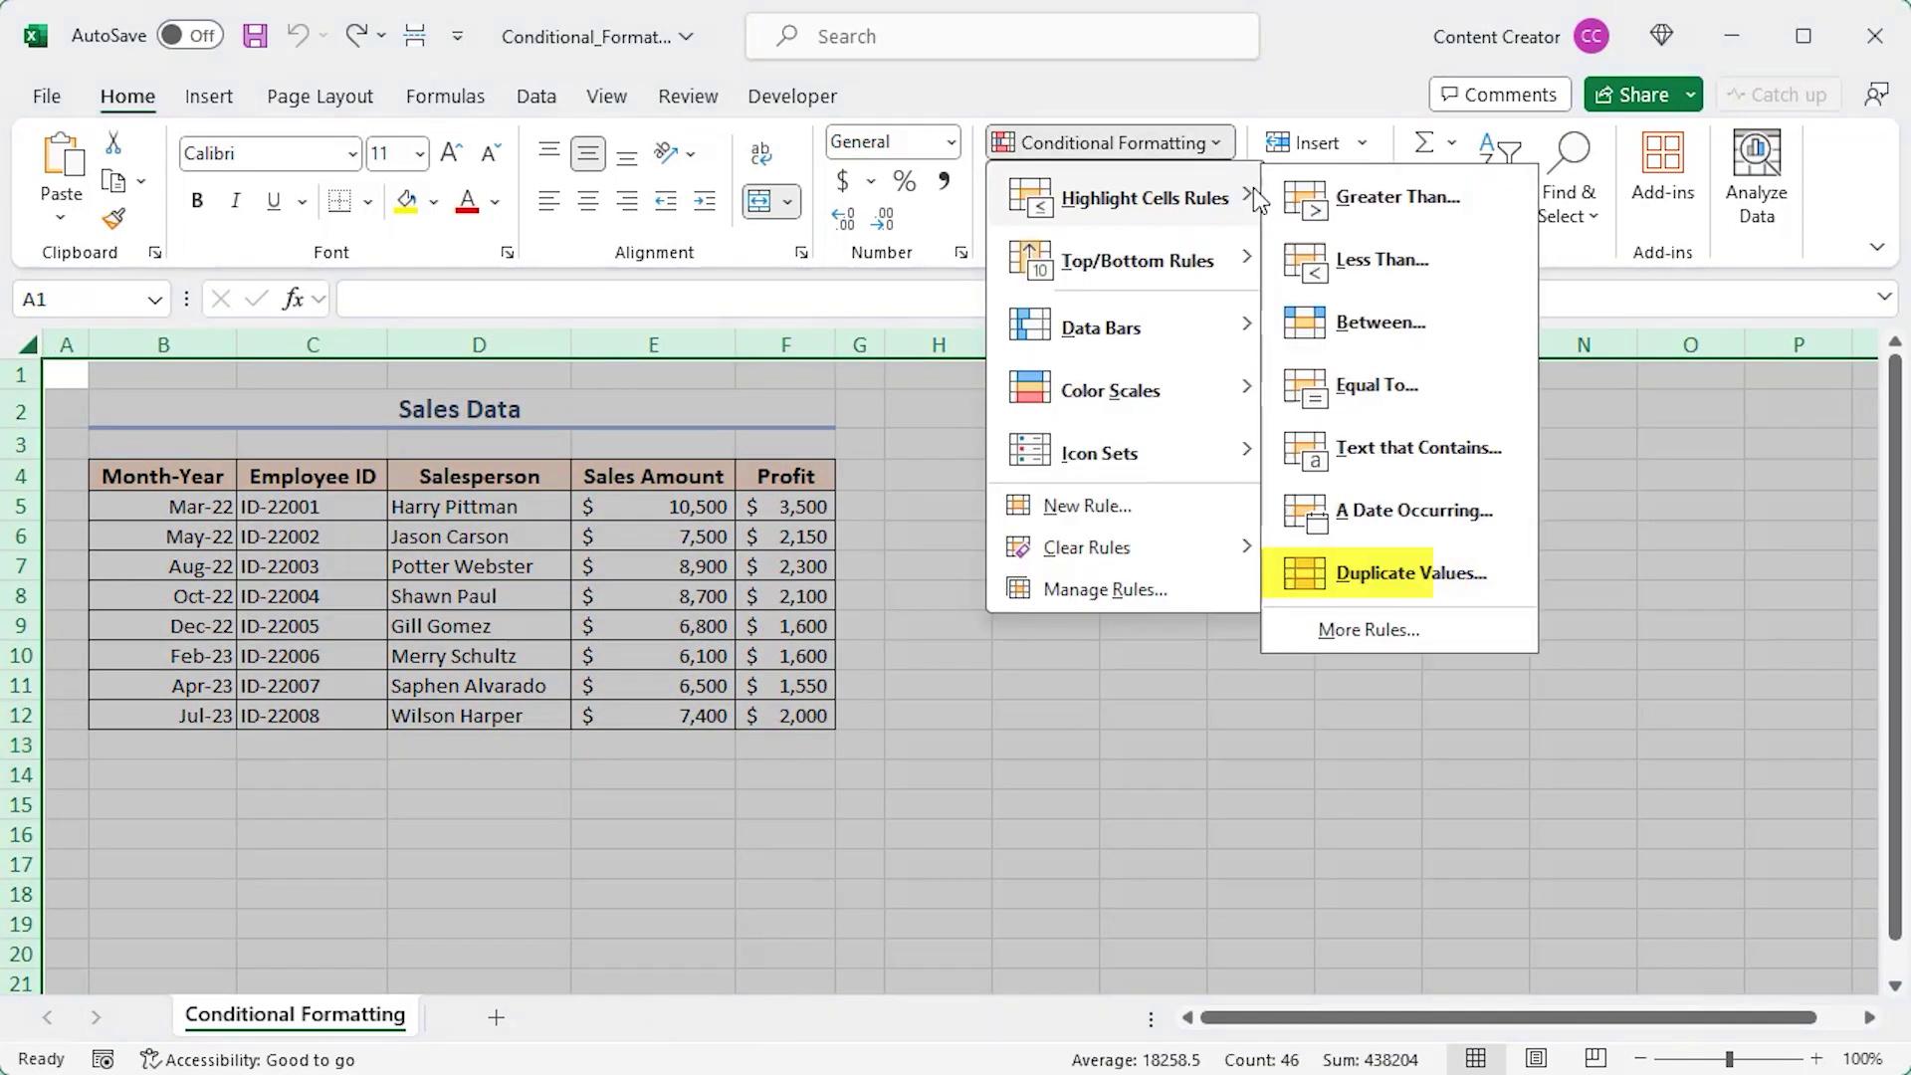
left_click(1371, 569)
left_click(1058, 537)
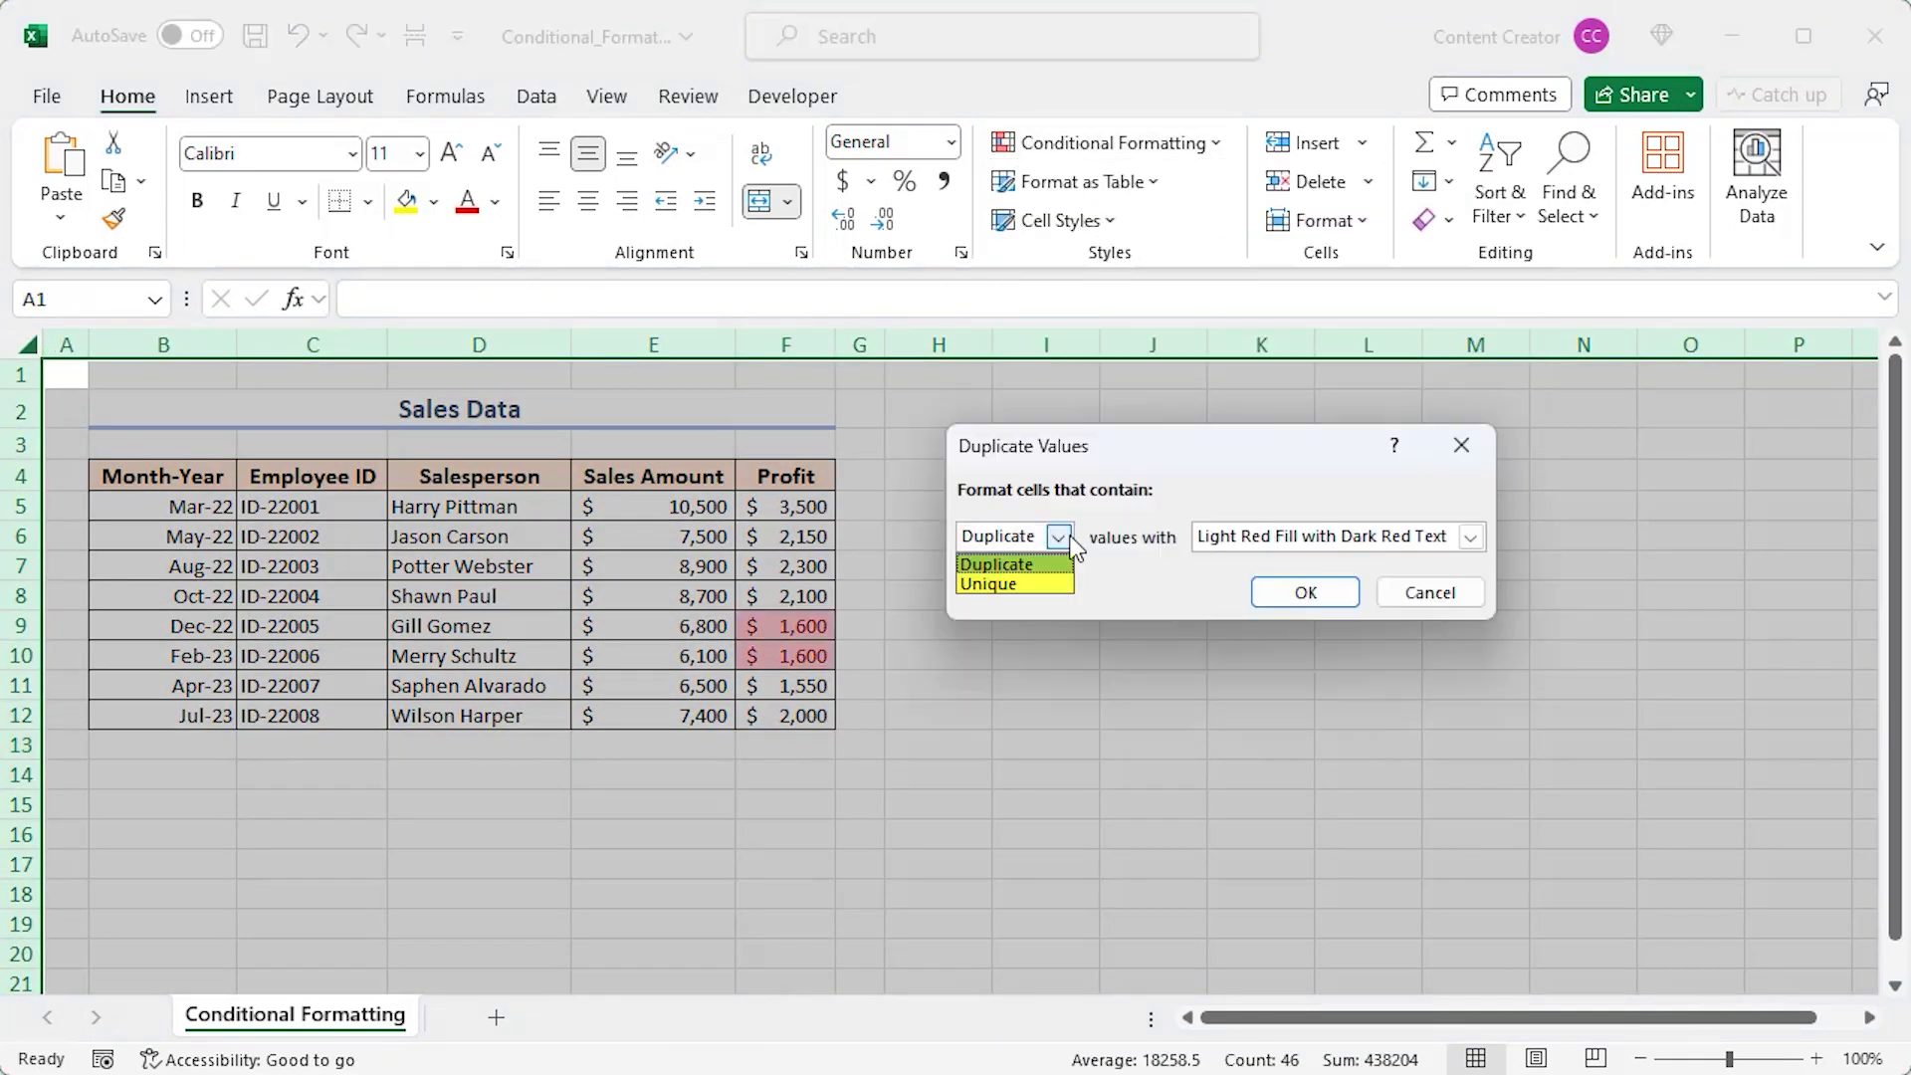
left_click(1023, 565)
left_click(1314, 594)
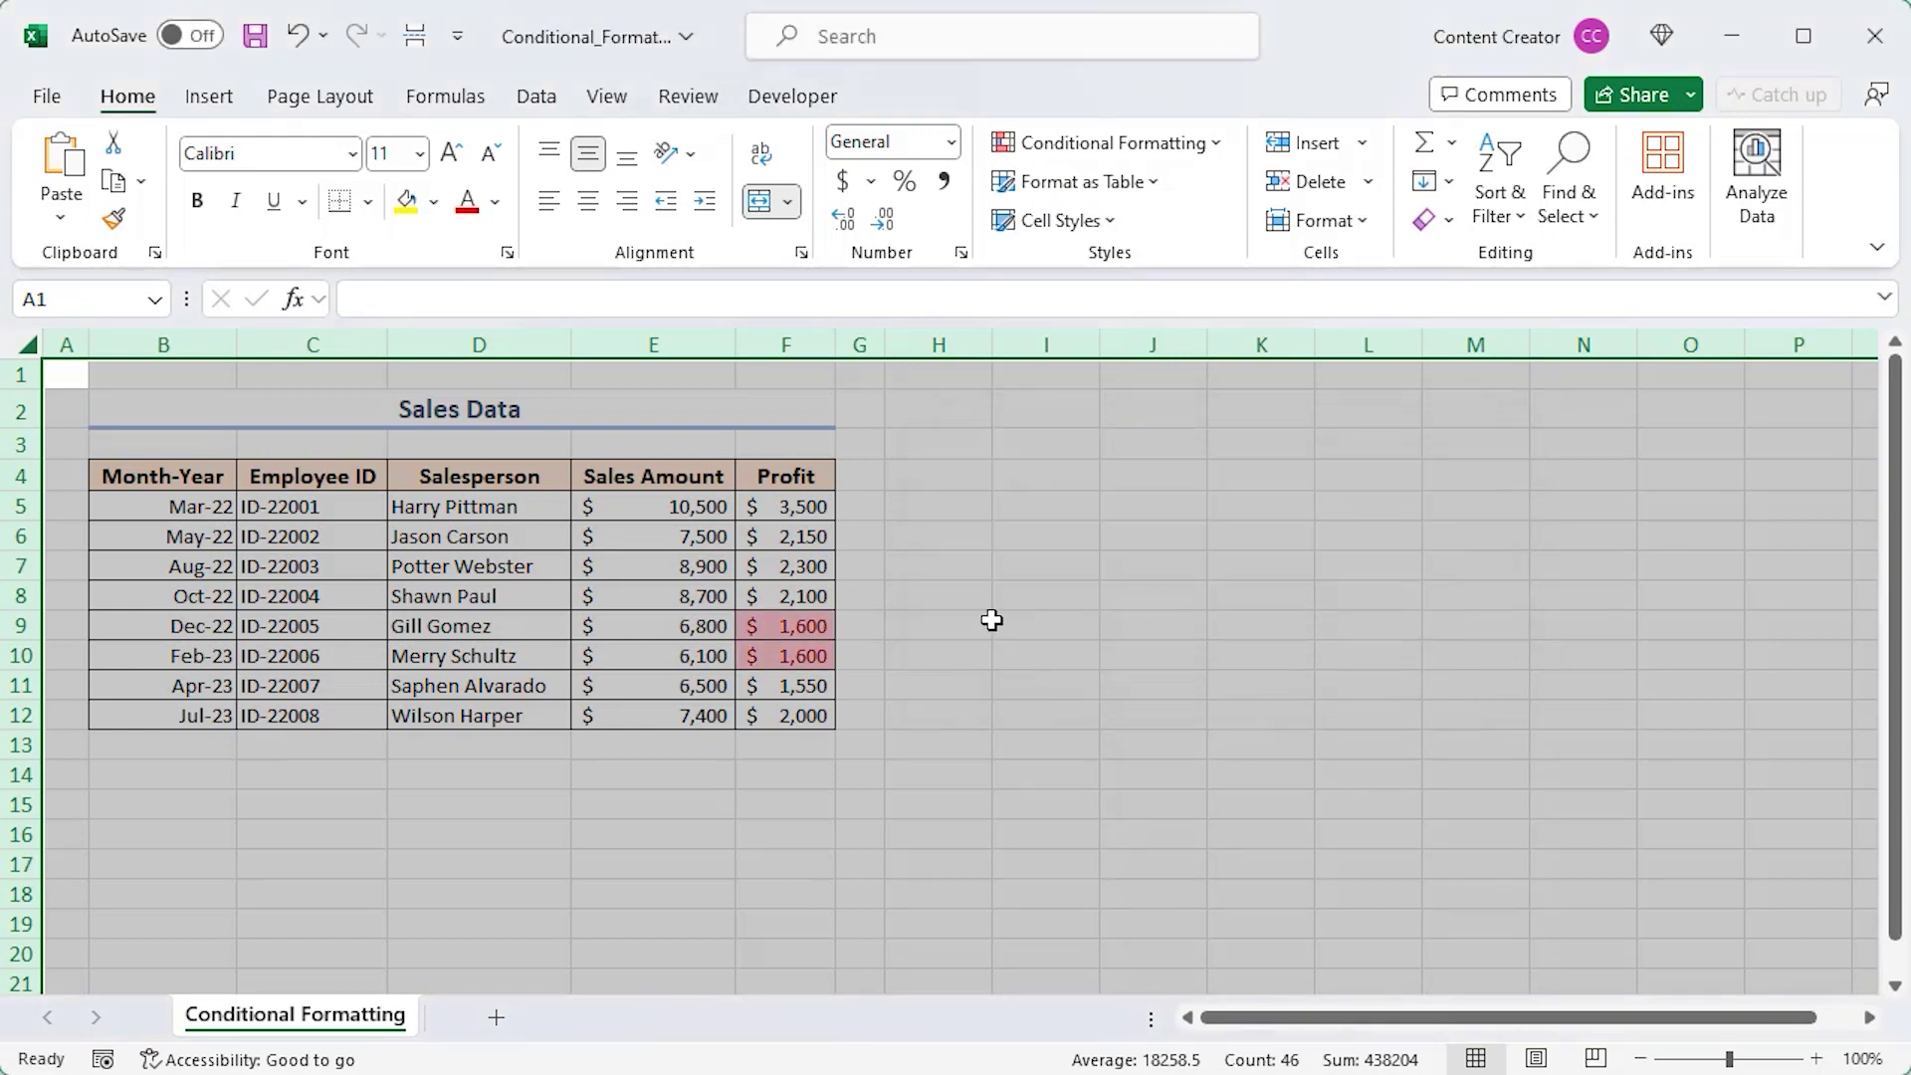
left_click(986, 622)
left_click(901, 687)
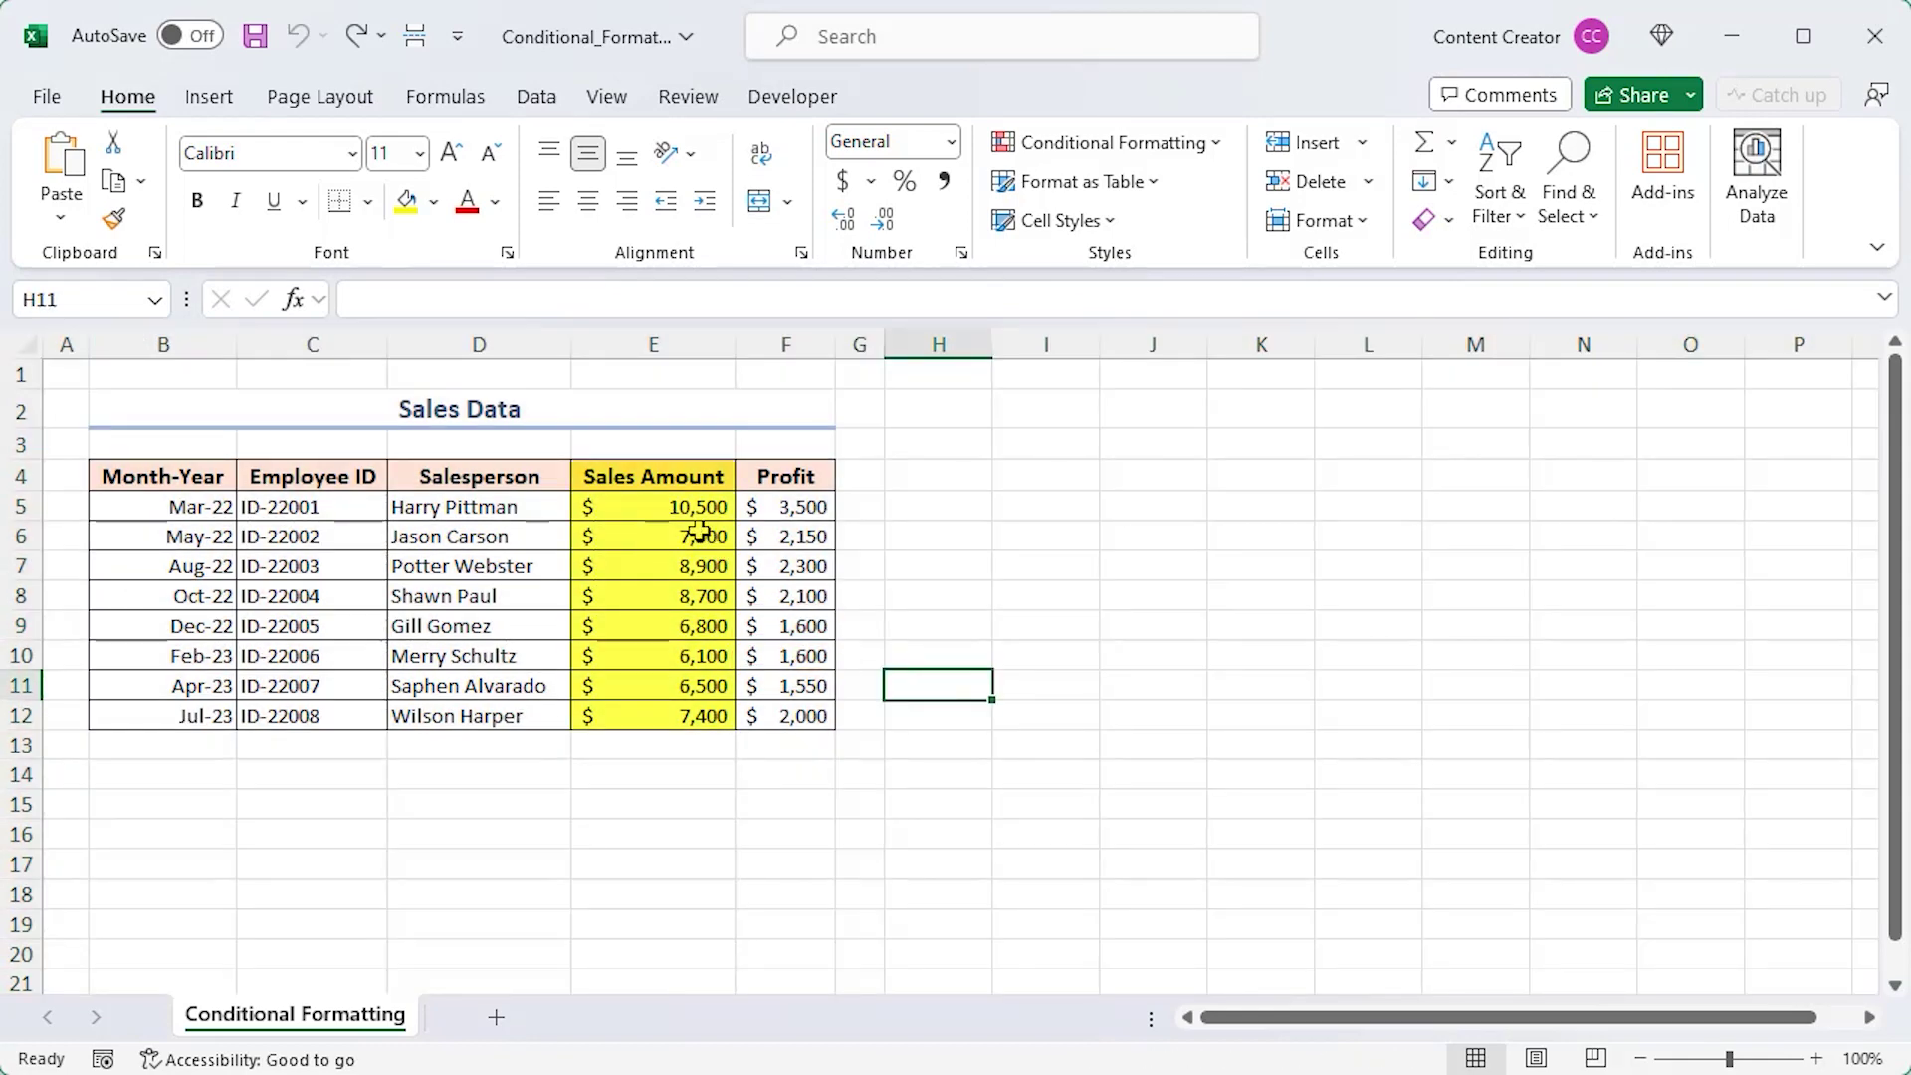
left_click_drag(670, 504, 687, 715)
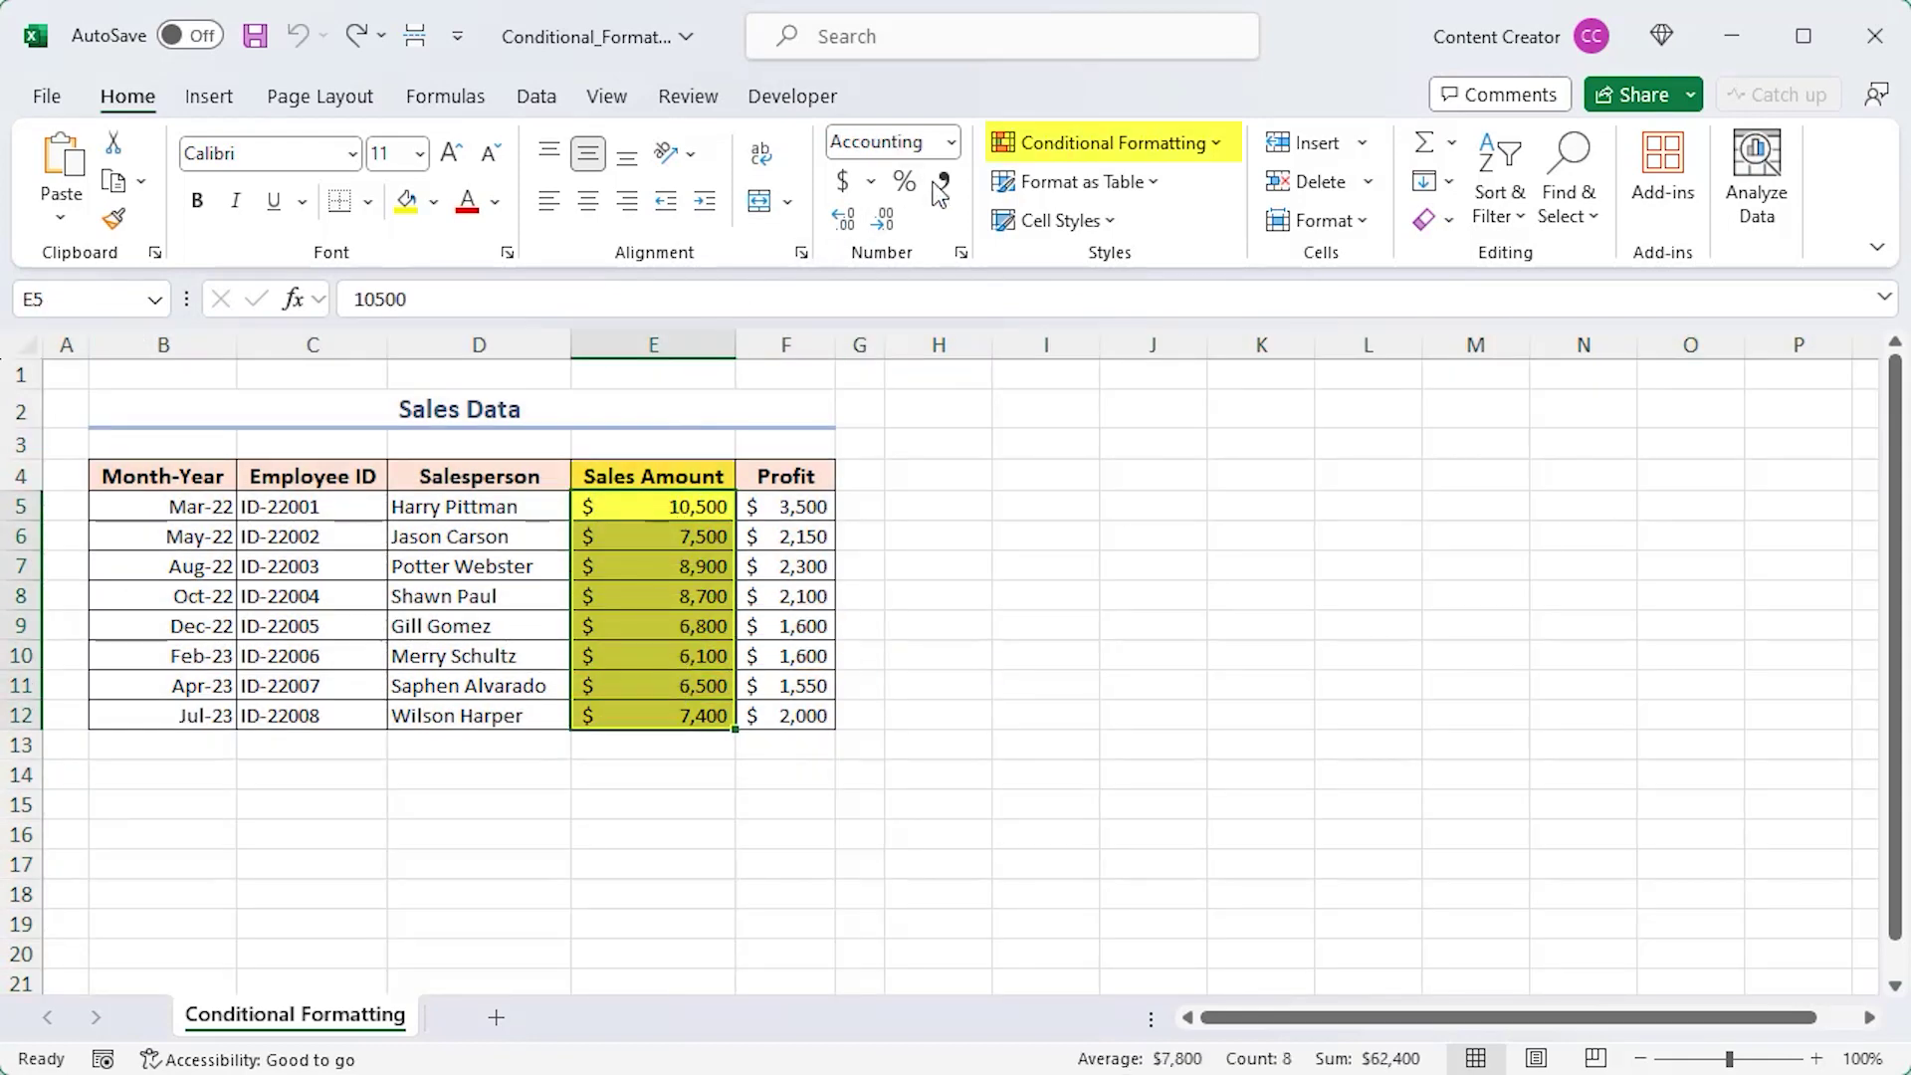
left_click(1144, 145)
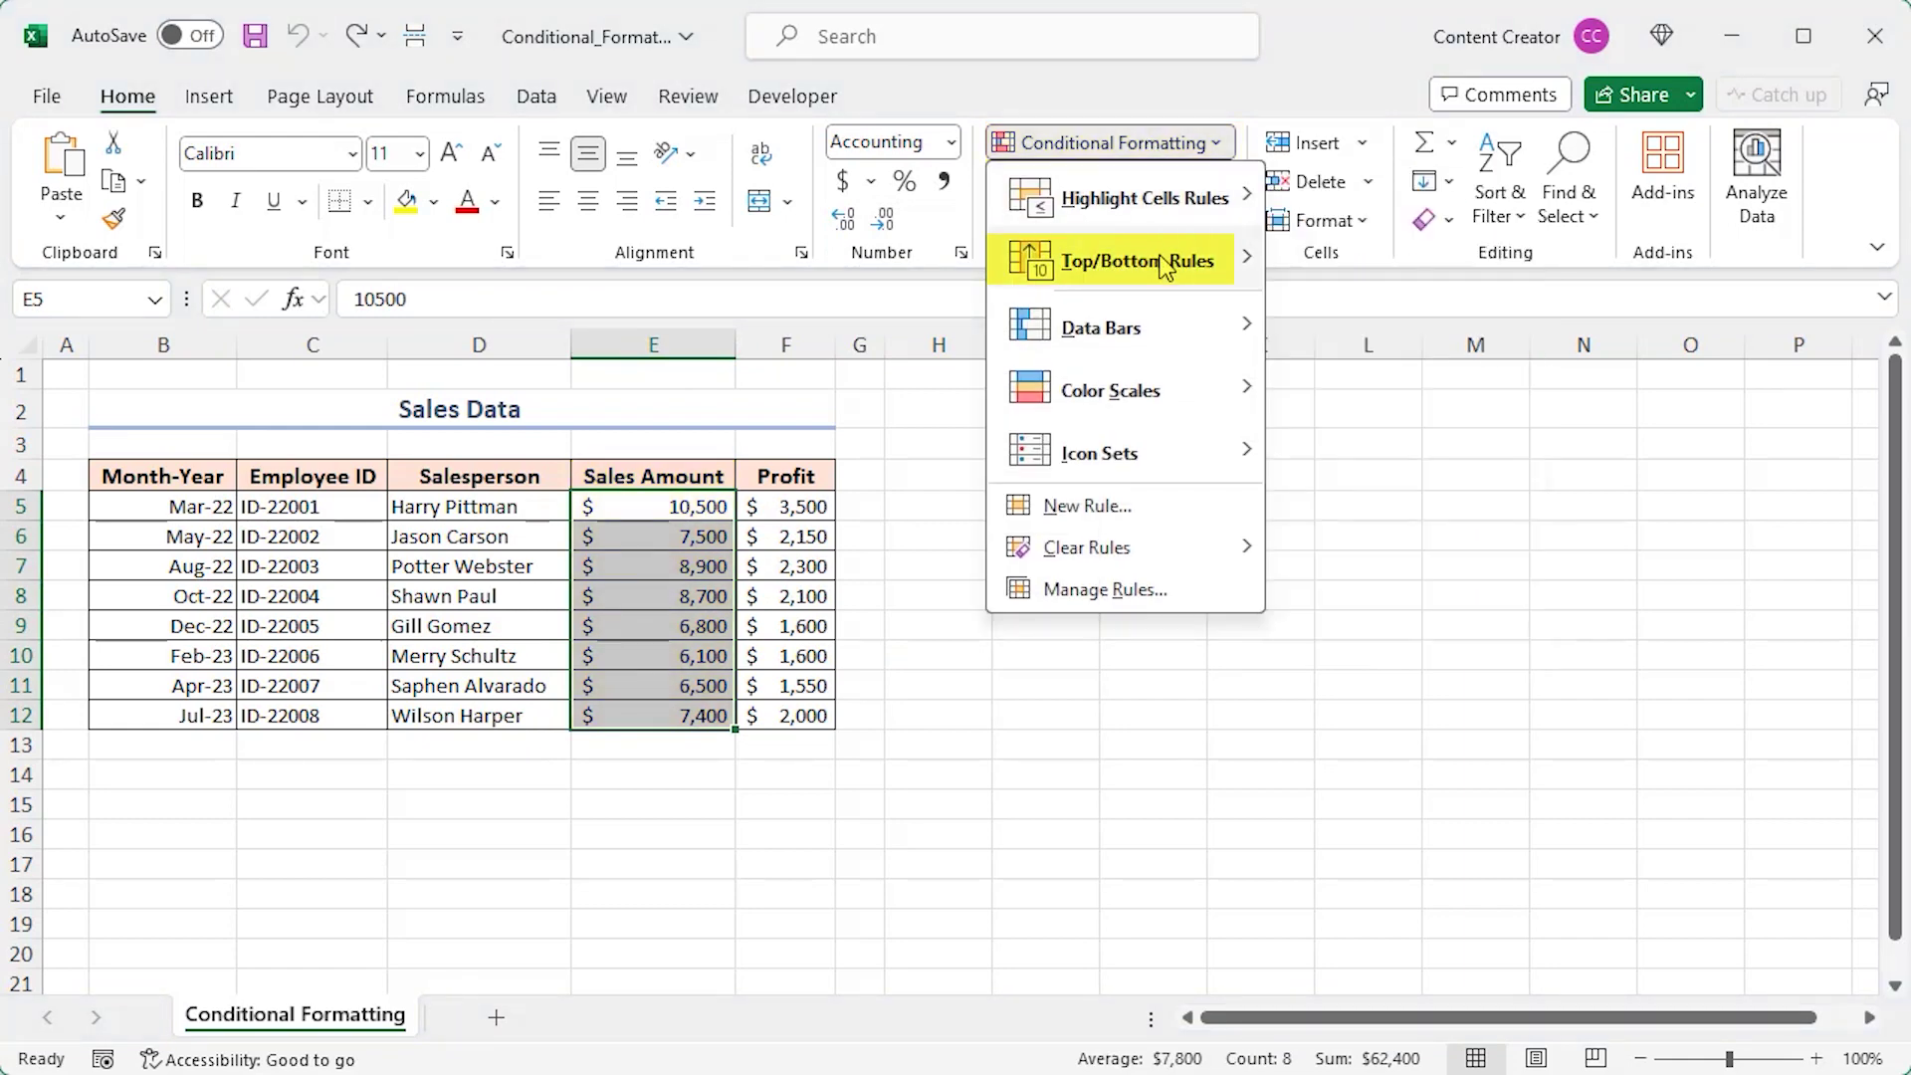
mouse_move(1213, 267)
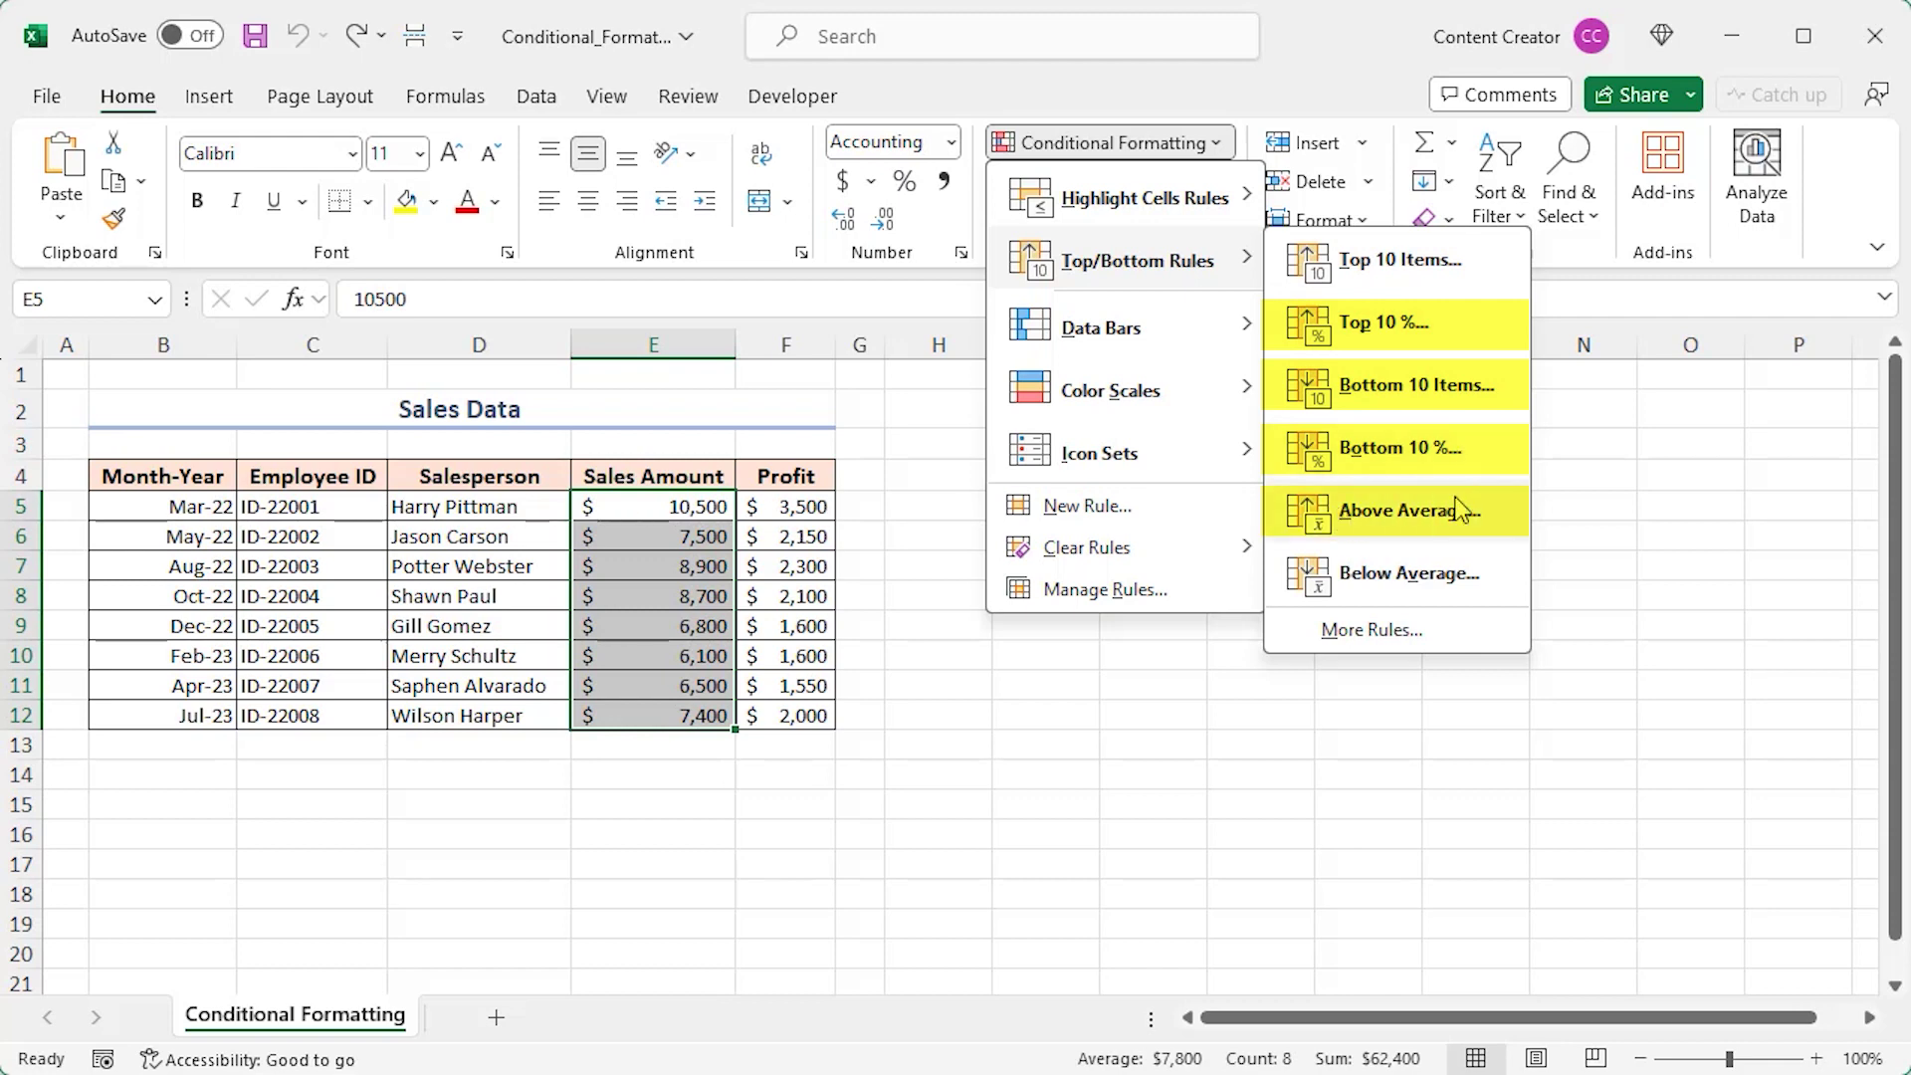
left_click(1398, 260)
left_click_drag(1135, 439, 1095, 493)
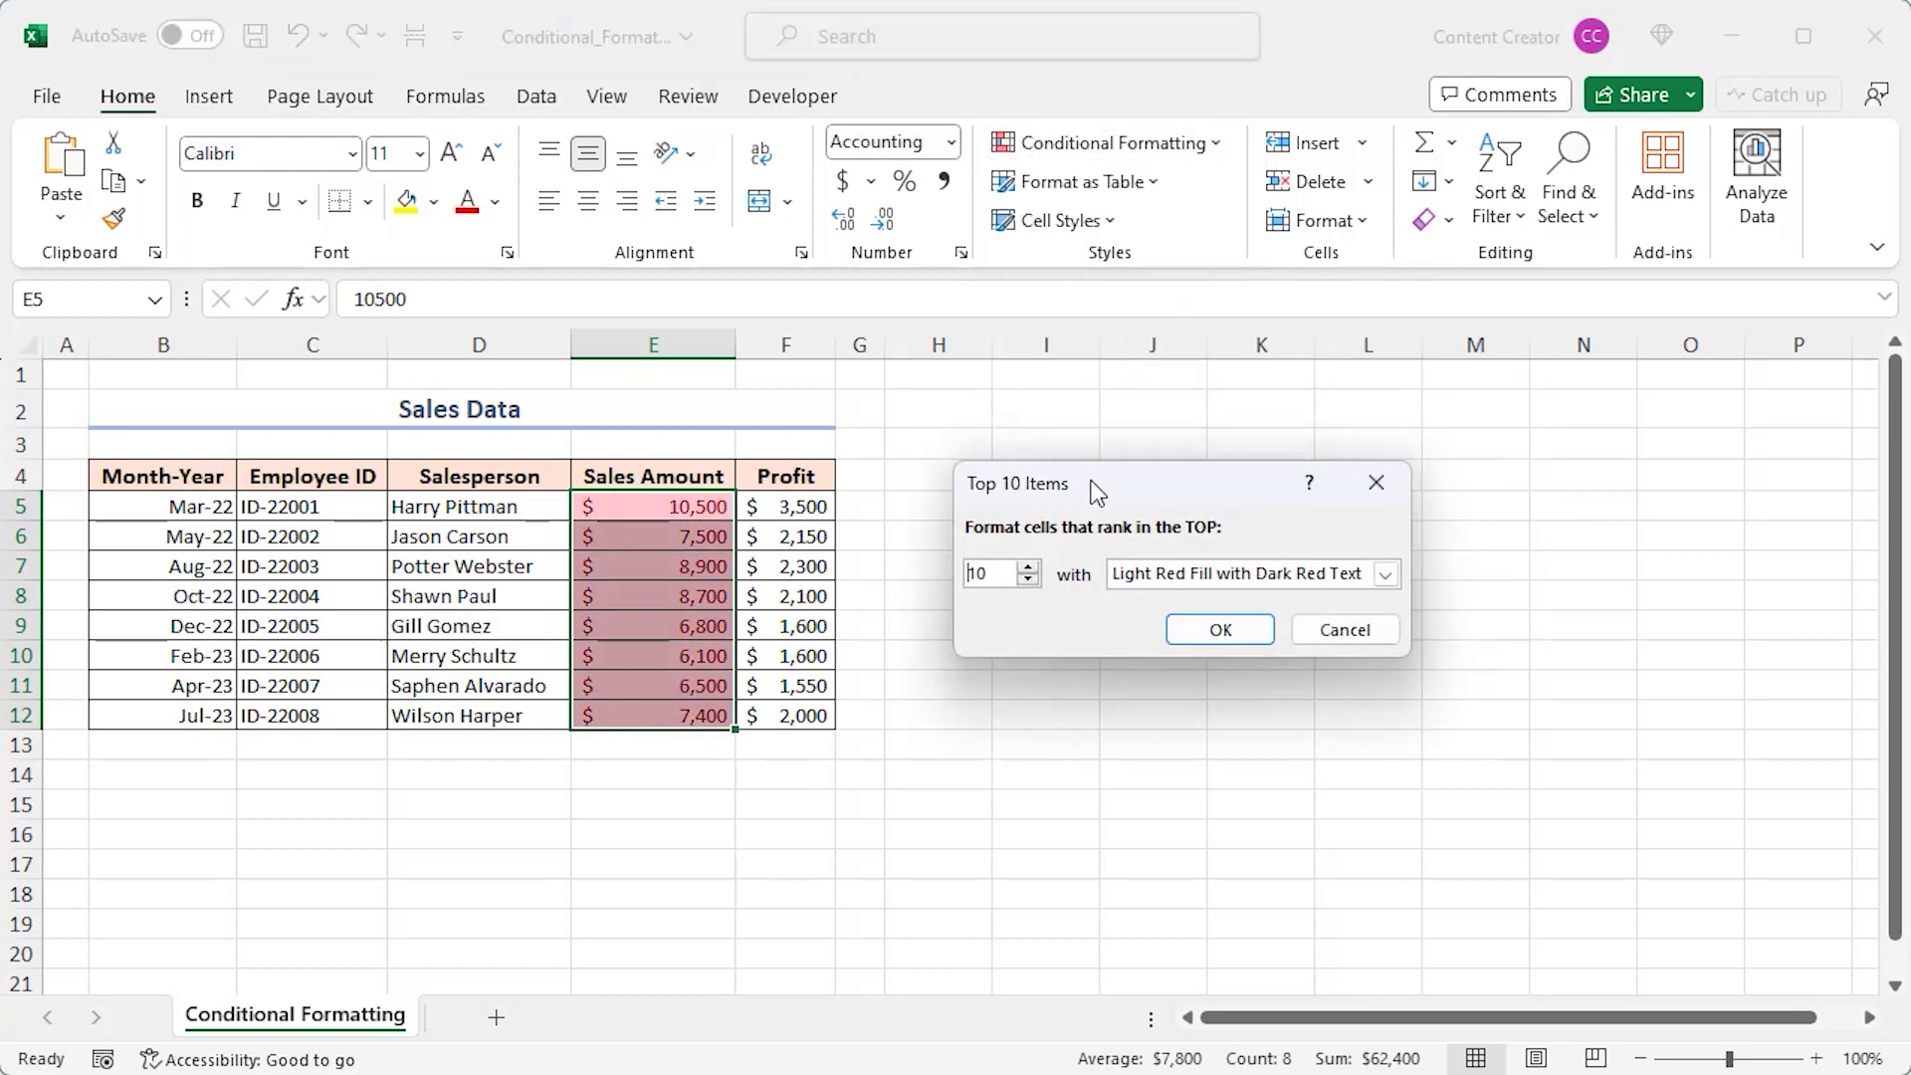
double_click(996, 573)
type("3")
left_click(1213, 627)
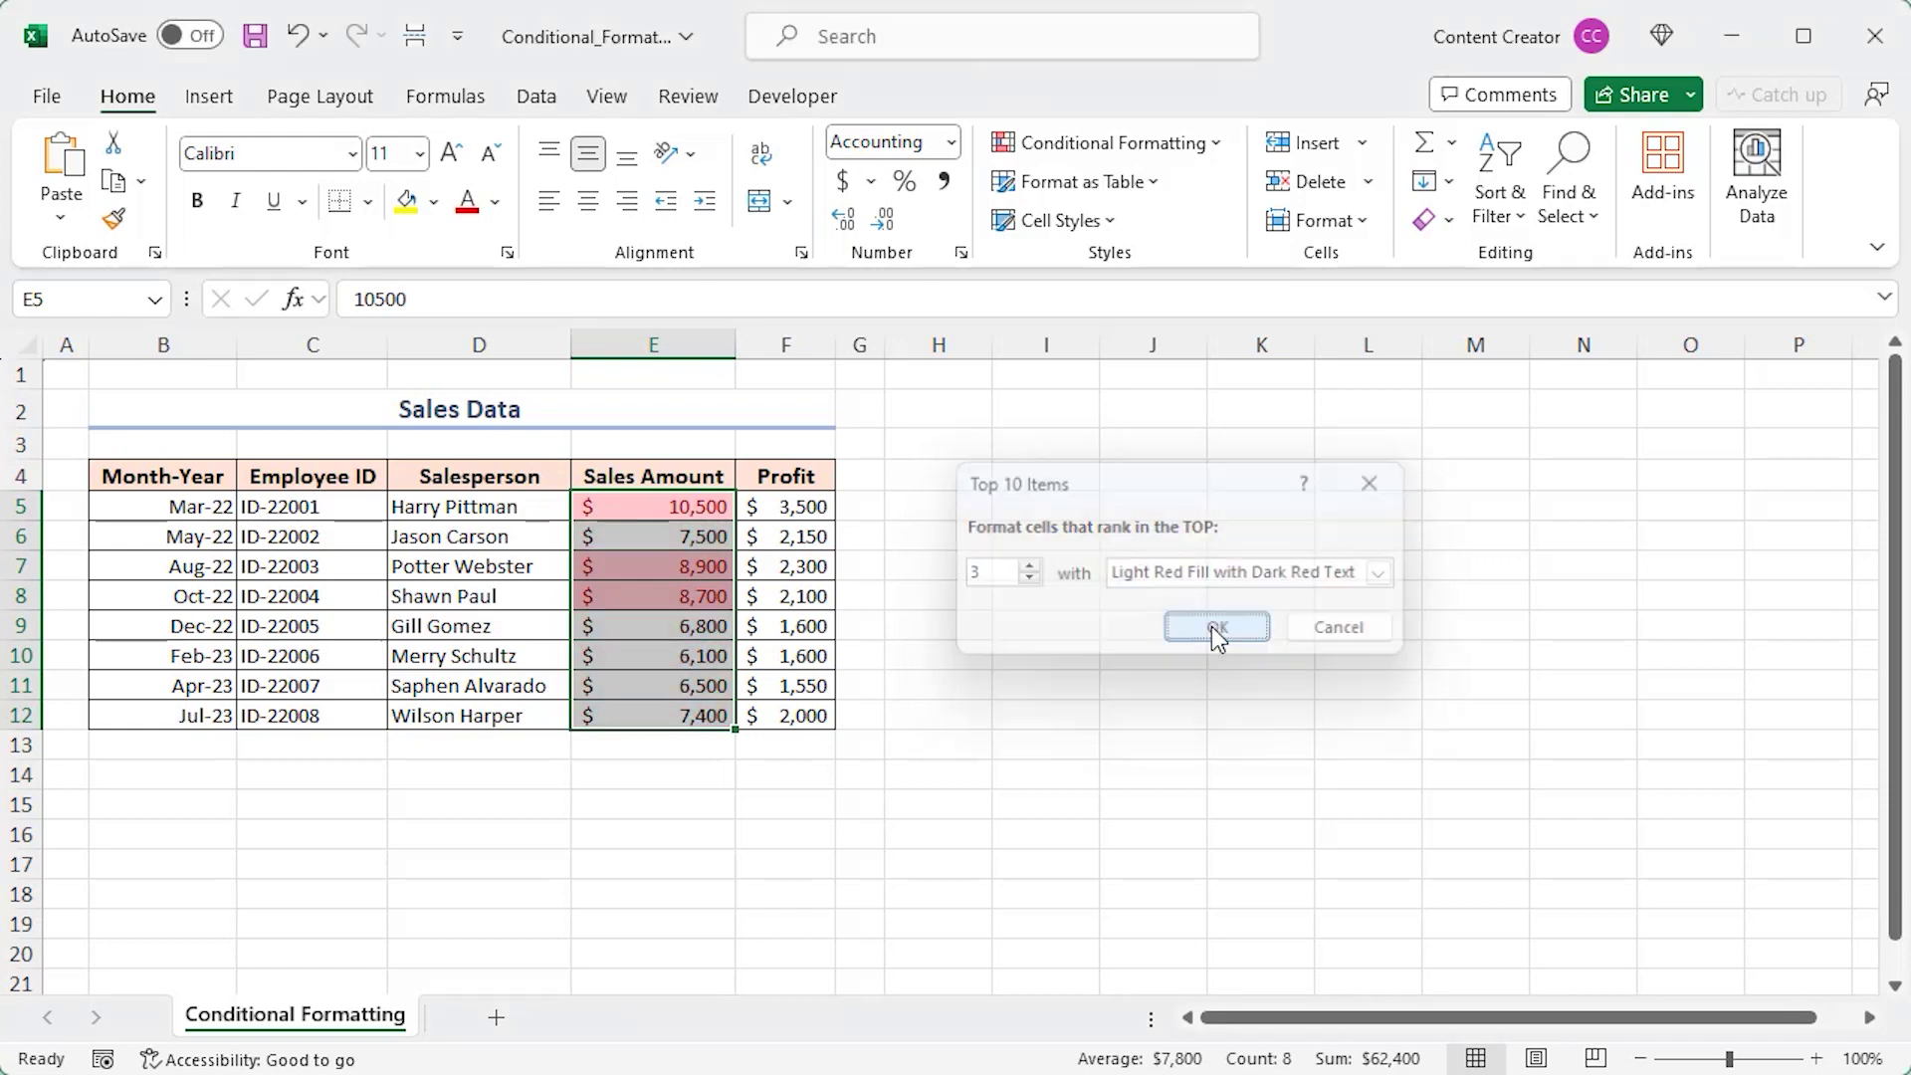
left_click(859, 629)
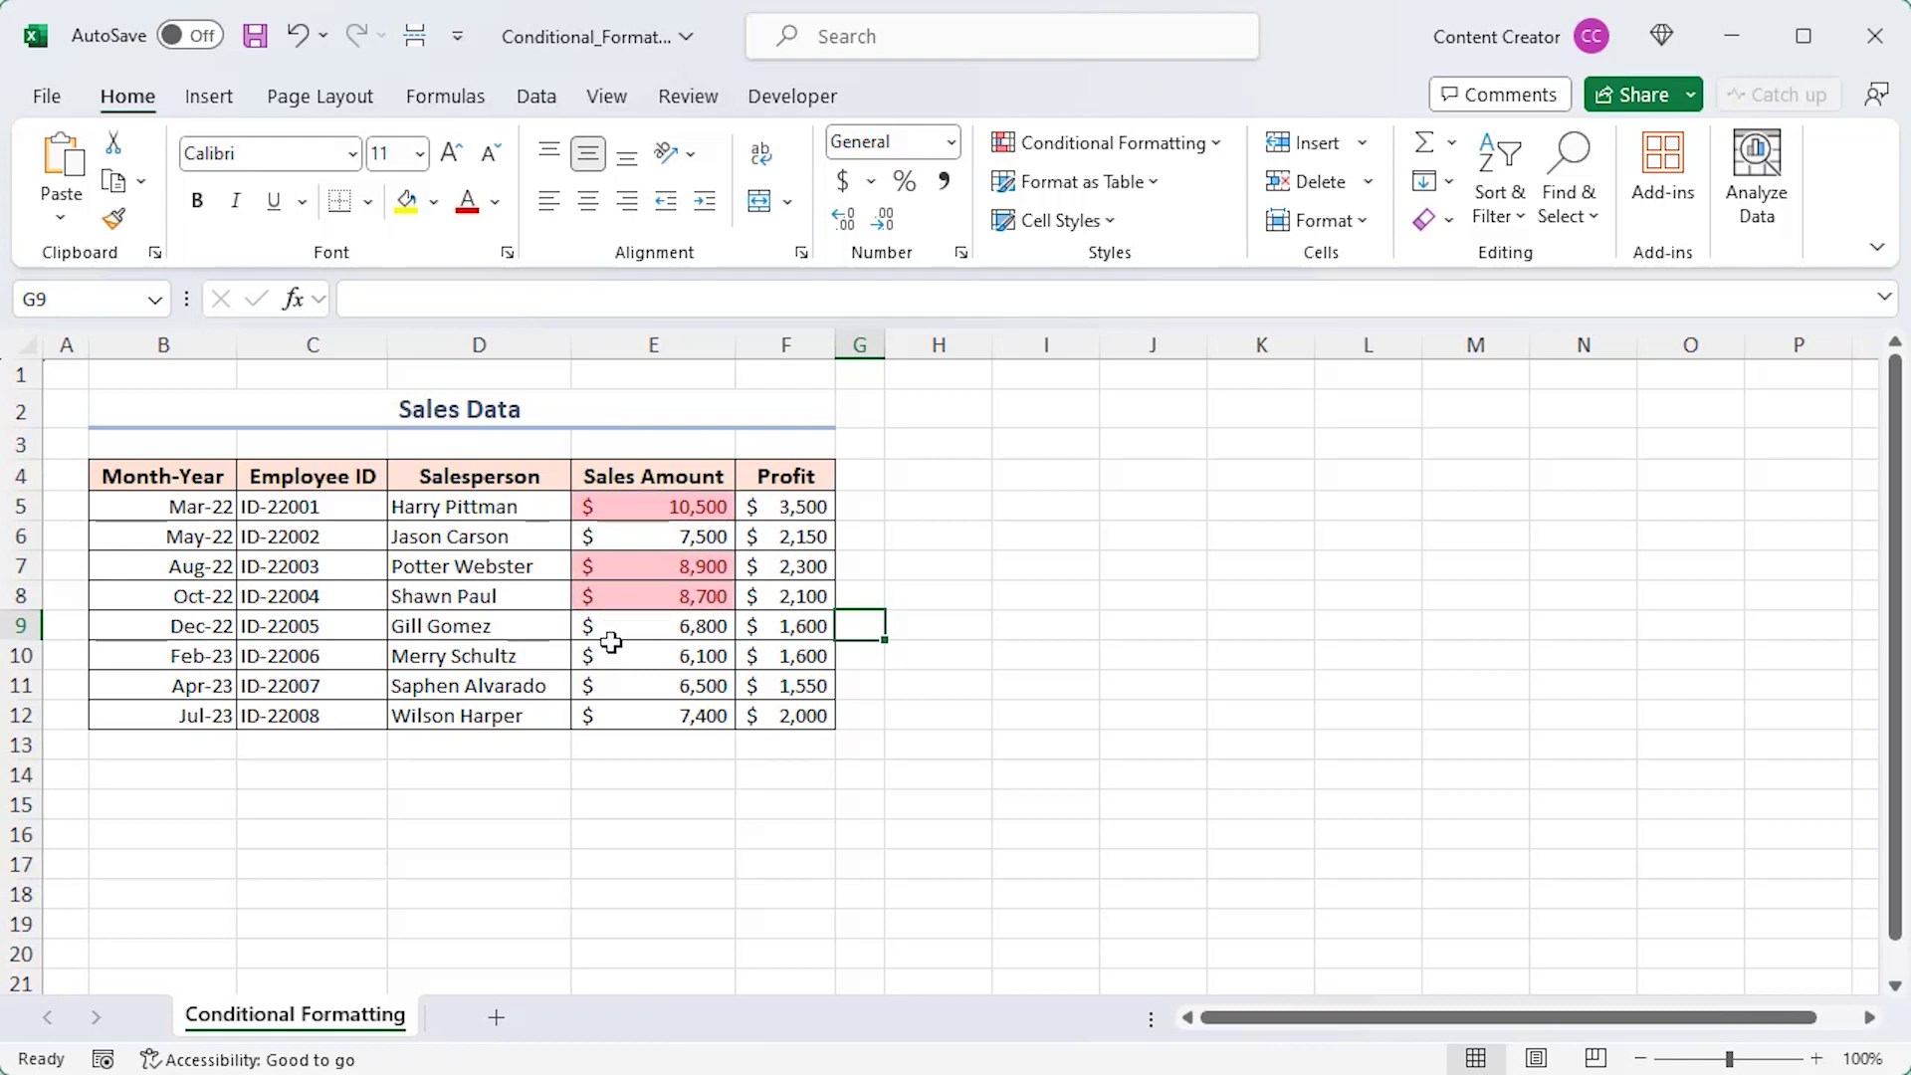
key("ctrl+z")
left_click(628, 755)
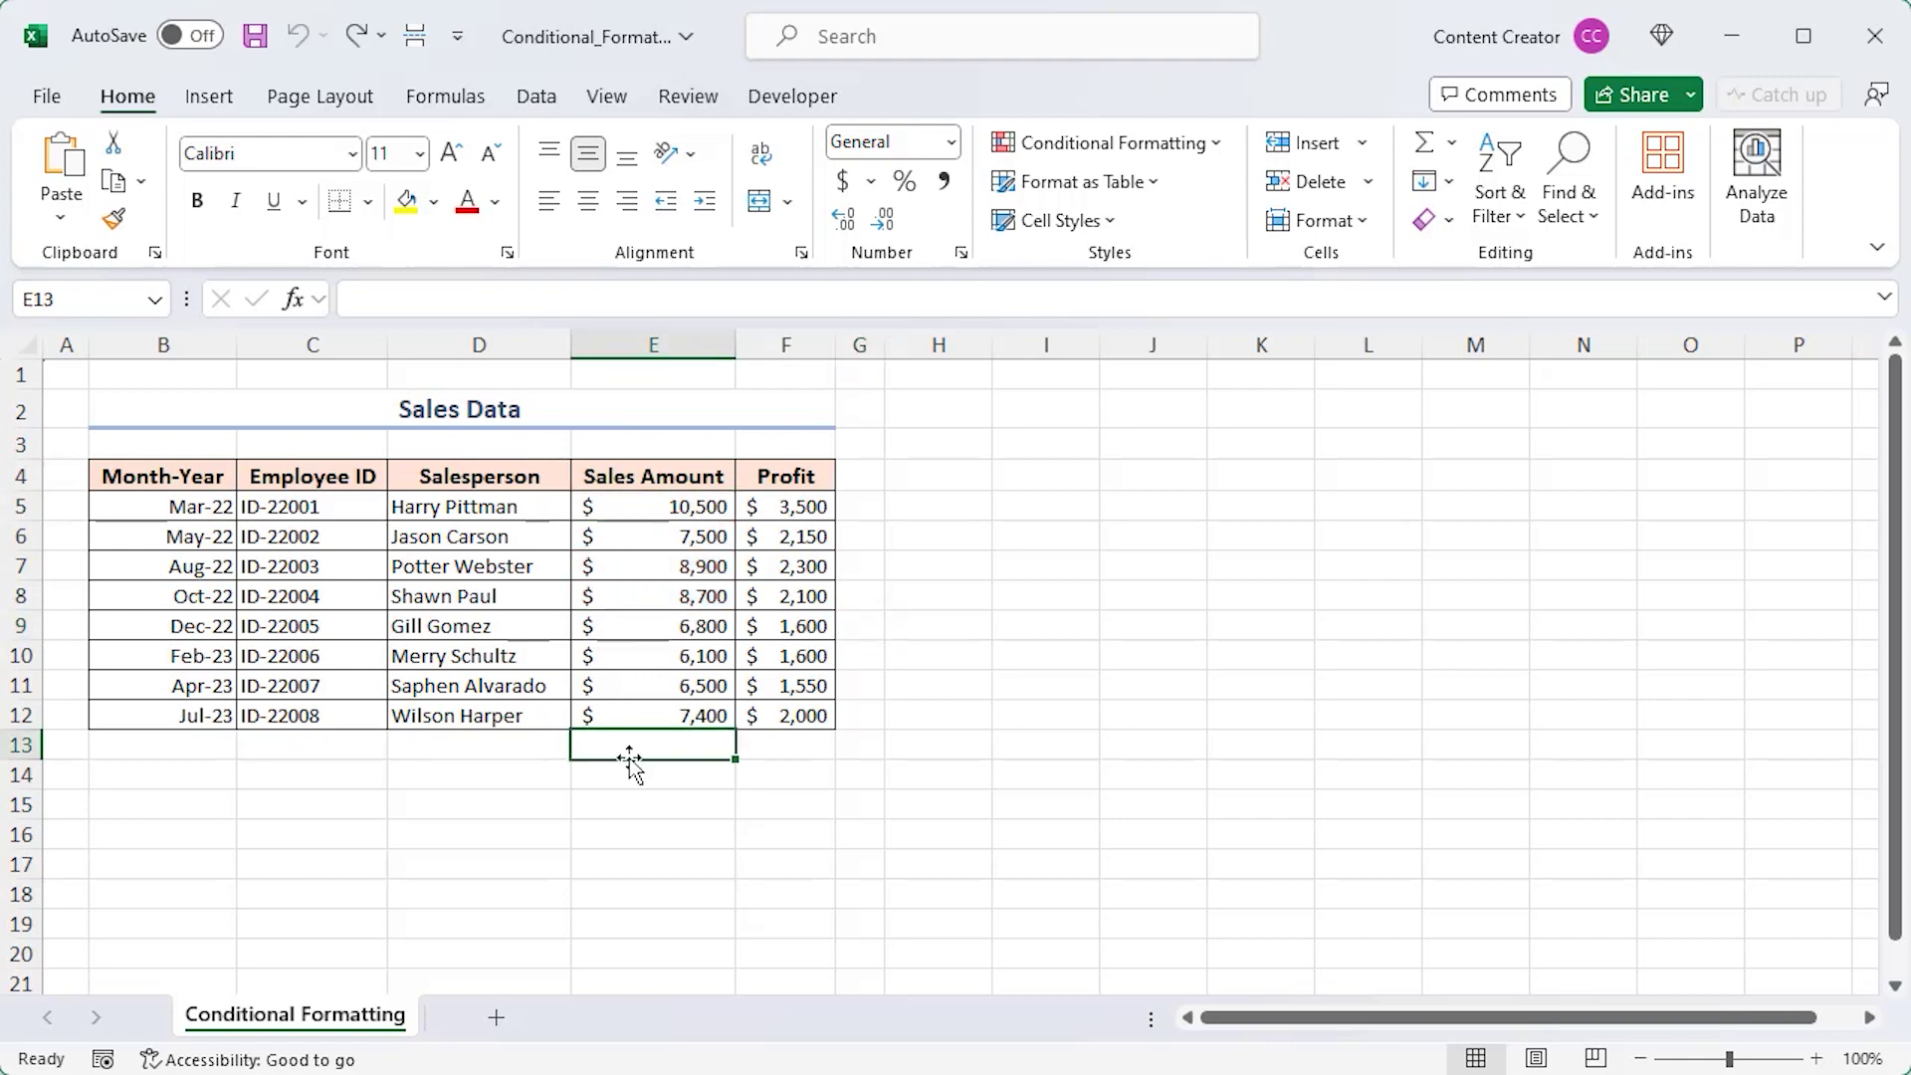